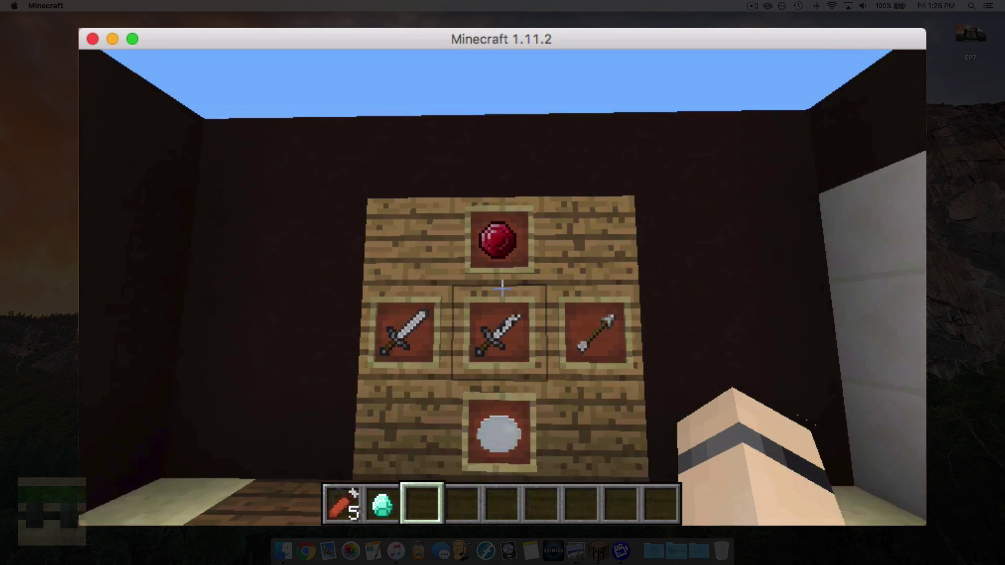
Walk to the anvil, open it and place the diamond in its first input slot
key(w)
key(s)
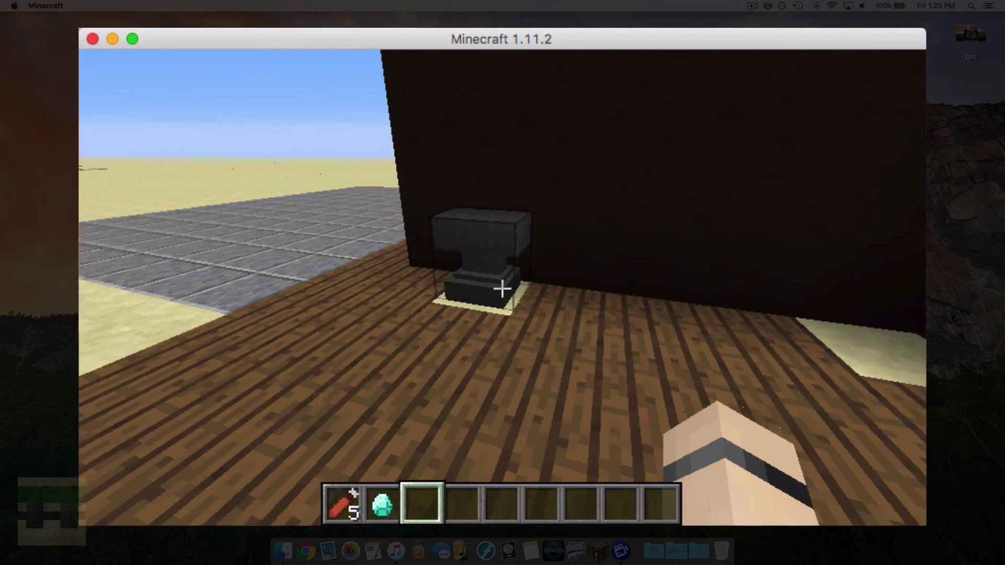
right_click(502, 288)
click(394, 417)
click(396, 233)
Rename the diamond as Ruby in the anvil and put the resulting item in the second hotbar slot
key(BackSpace)
key(BackSpace)
key(BackSpace)
key(BackSpace)
key(BackSpace)
key(BackSpace)
key(BackSpace)
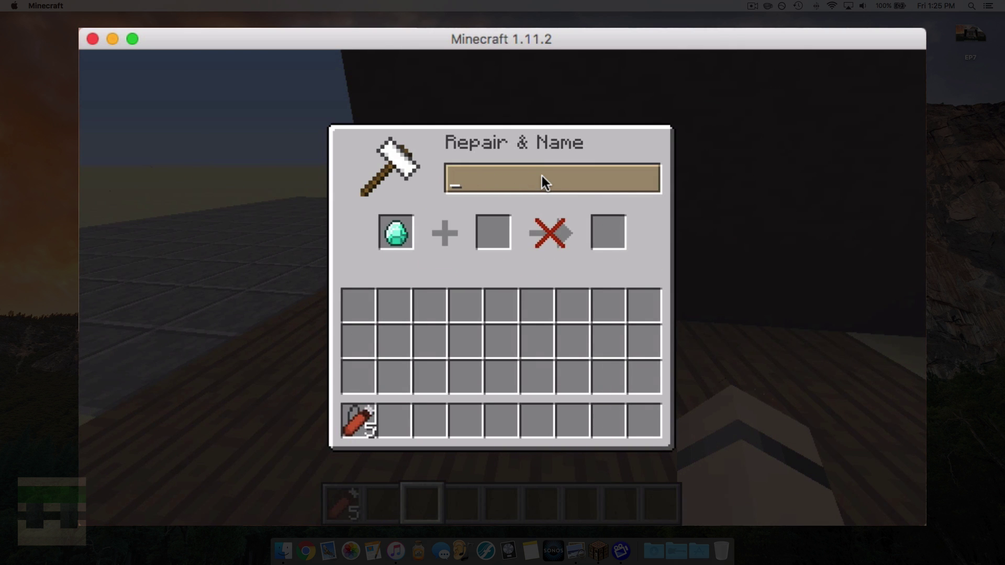
text(Ruby)
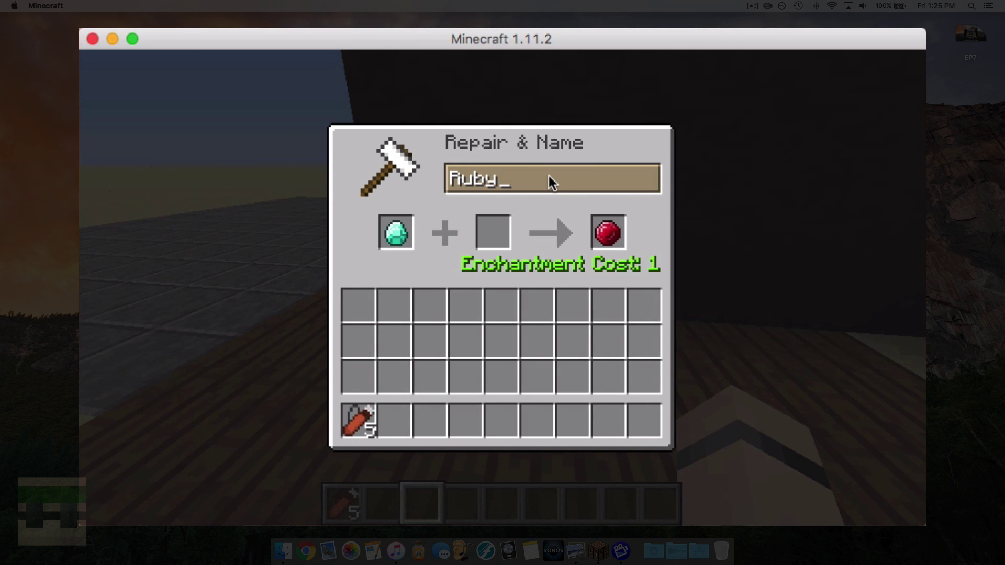
click(604, 234)
click(404, 418)
key(Escape)
Check the worn iron sword's durability in the inventory and drop the swords in front of the item frames
key(w)
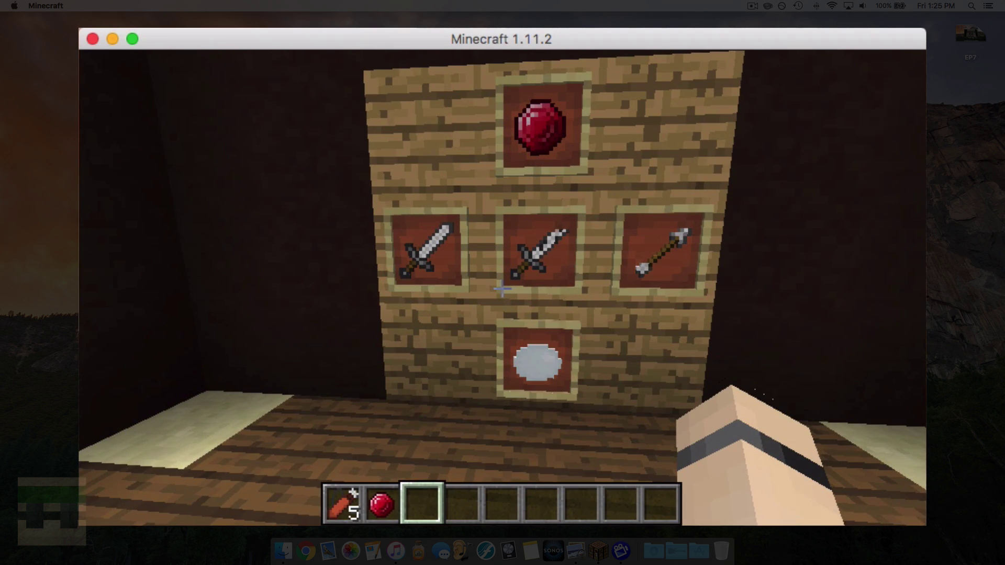
key(w)
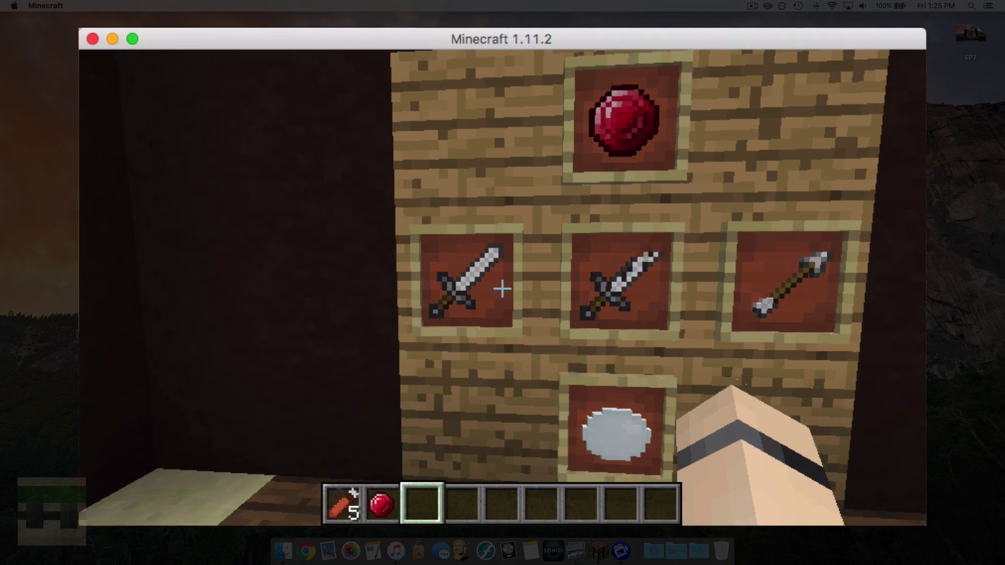
key(s)
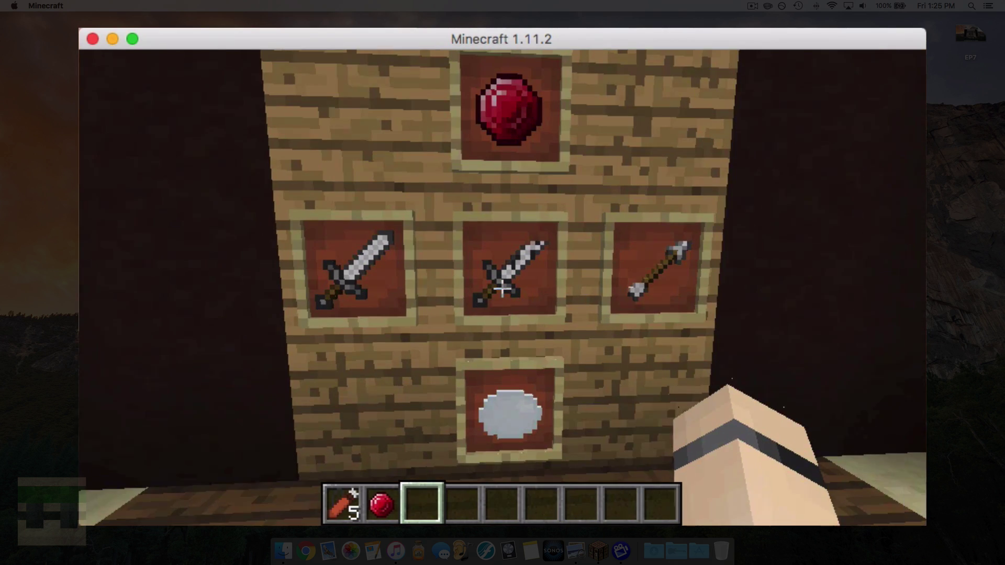
key(a)
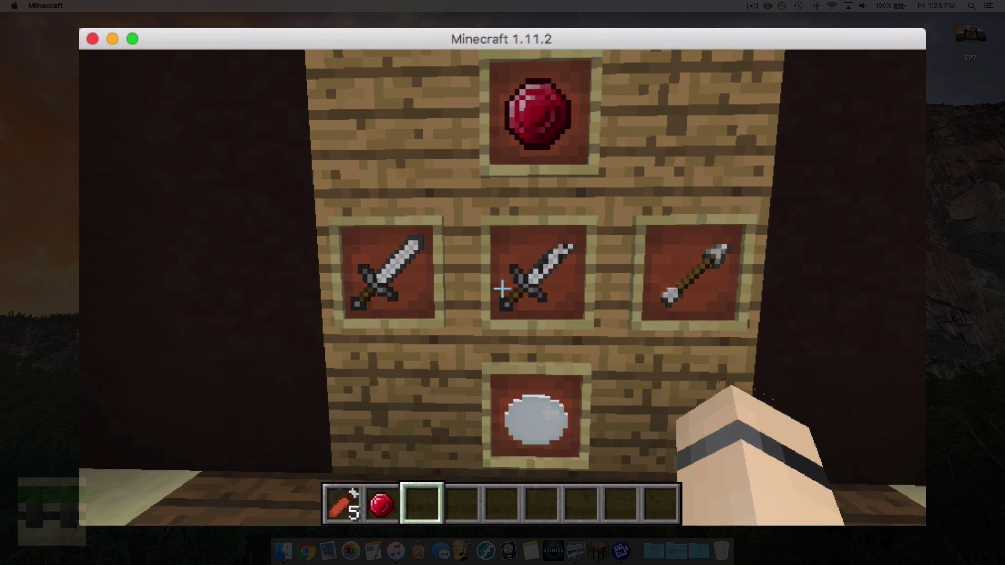
key(a)
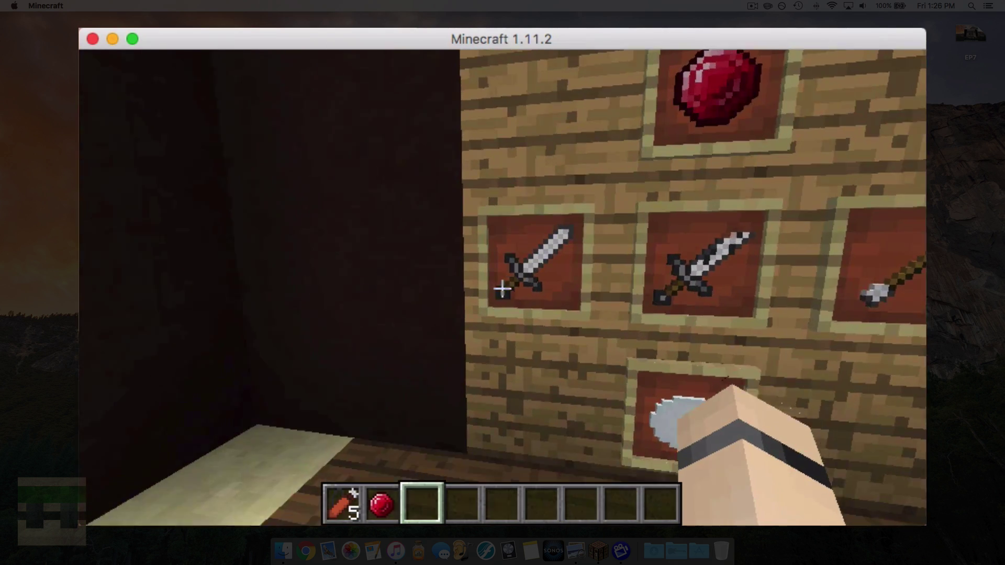
key(q)
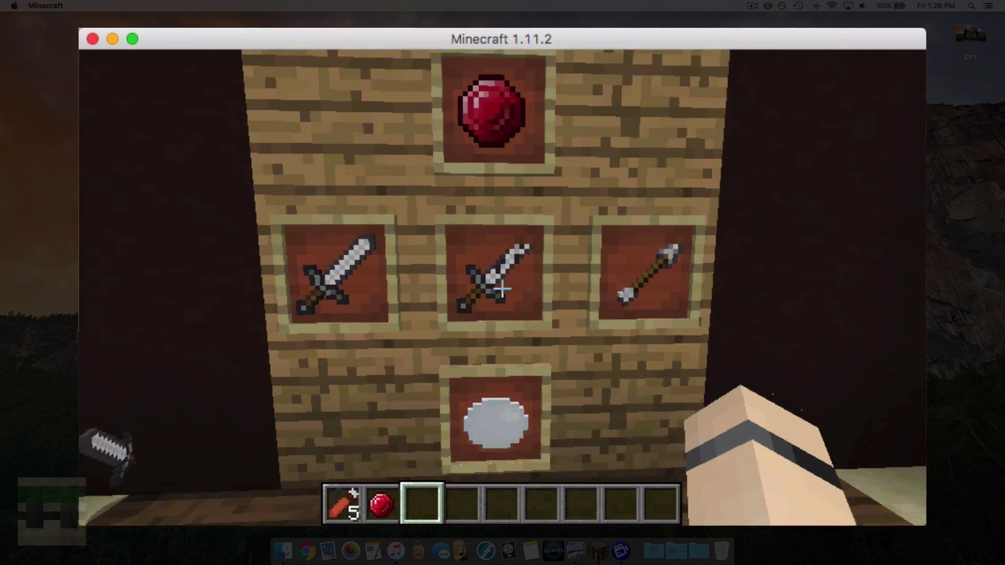
key(e)
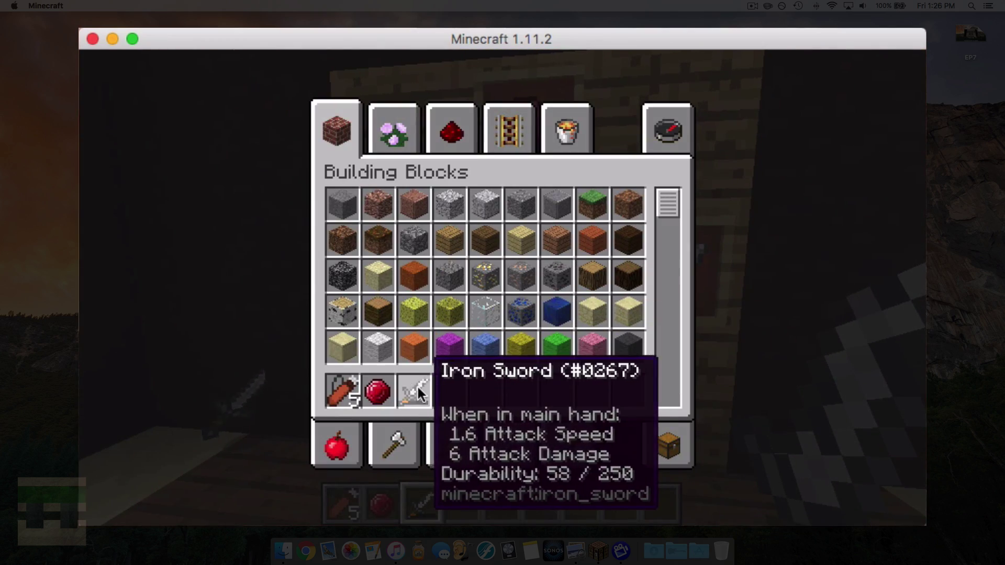
key(e)
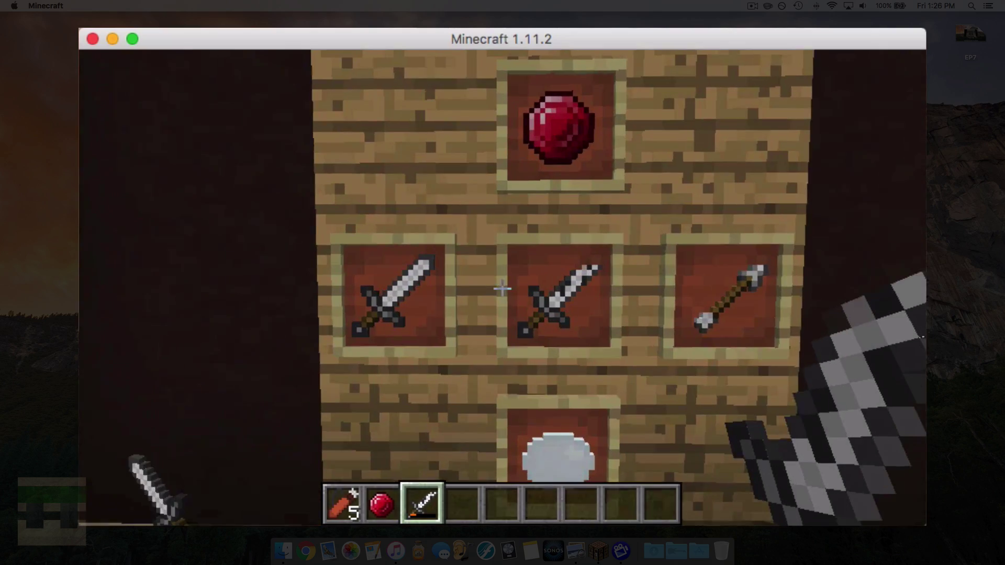
key(q)
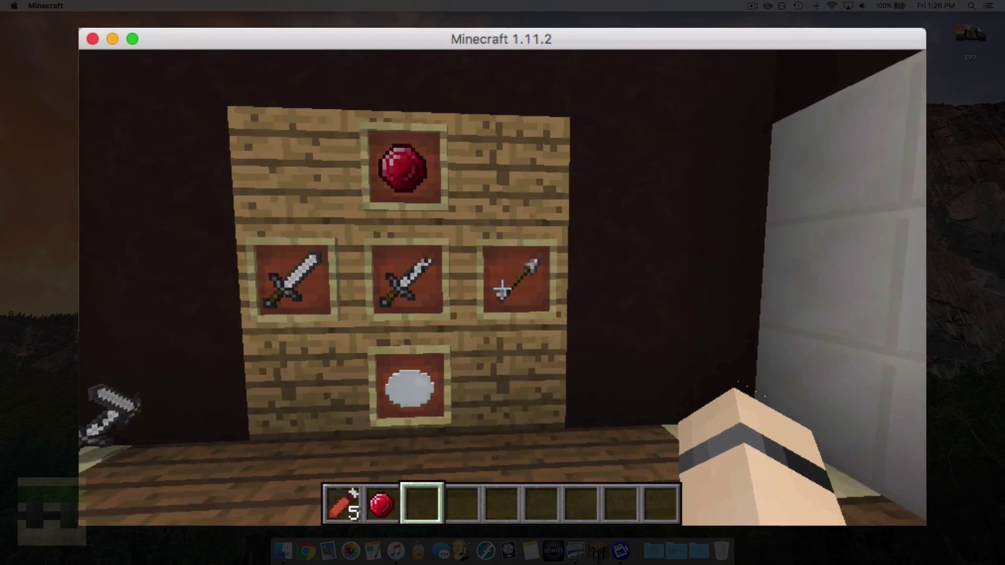
Inspect the arrow stack's item details in the inventory, drop one arrow and pick it up again
key(d)
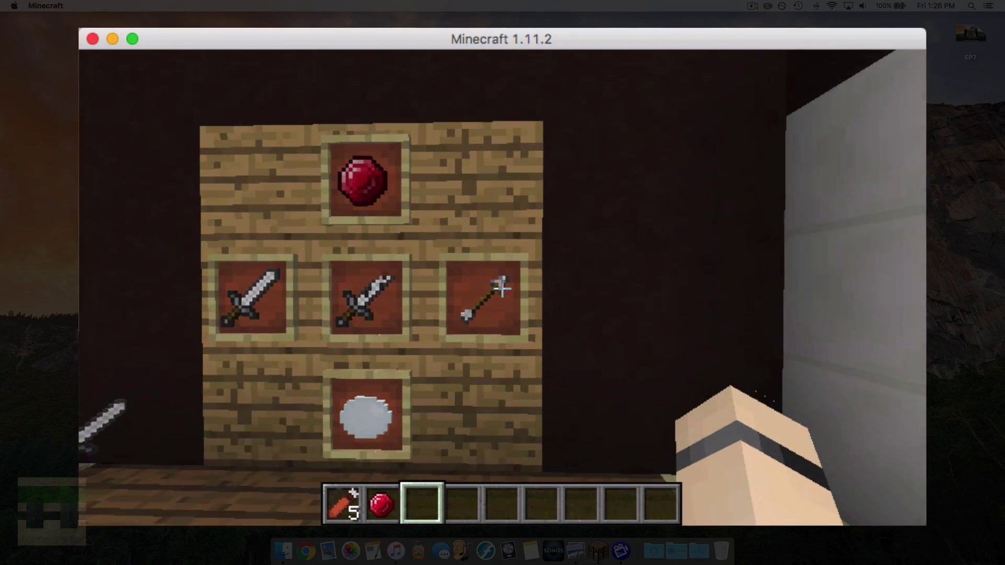
key(e)
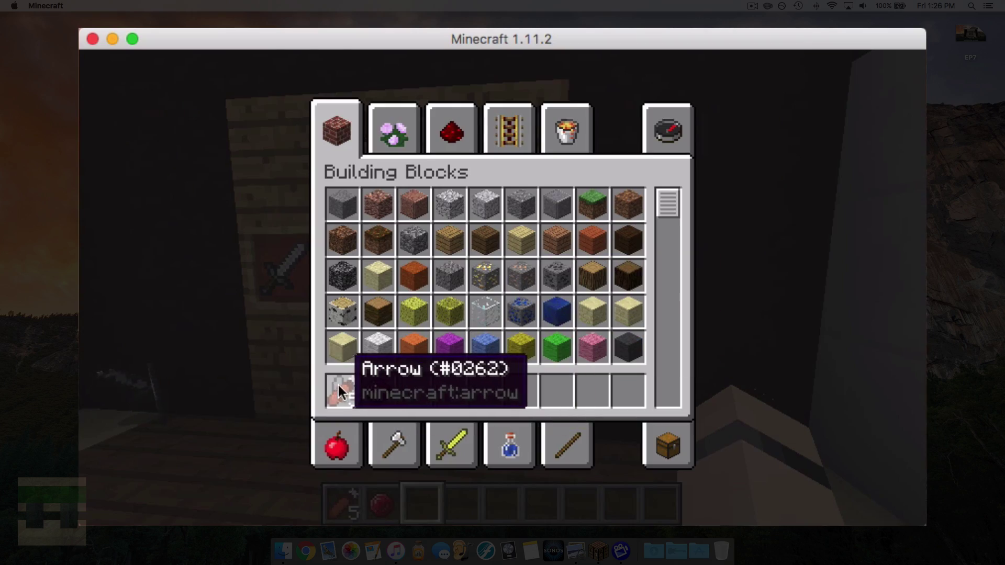
key(e)
key(1)
key(q)
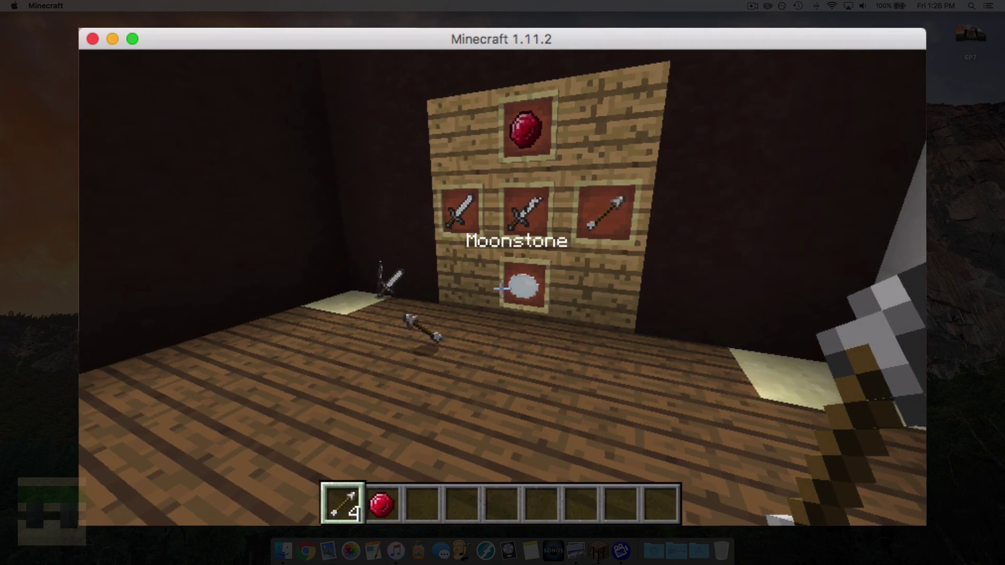
key(w)
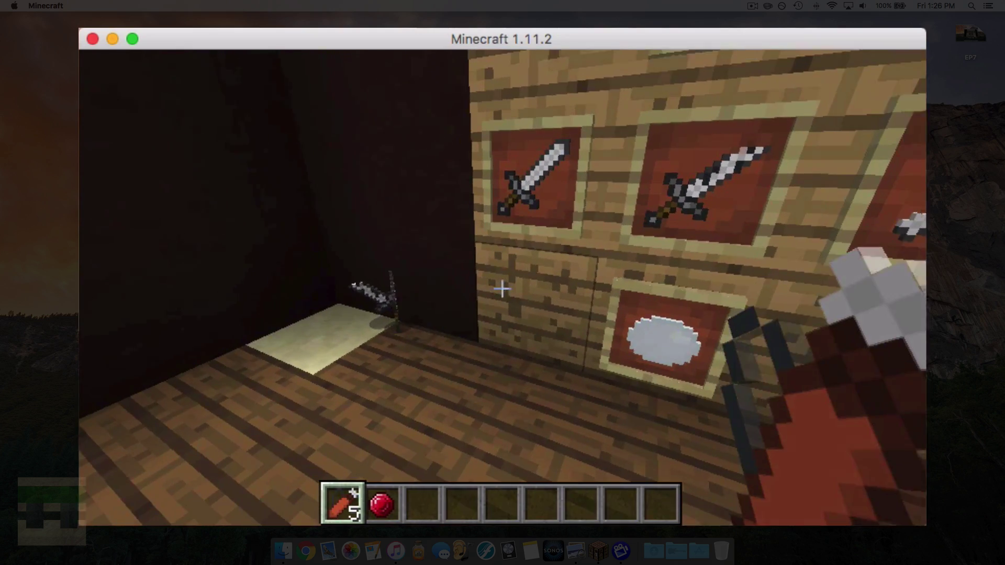
key(s)
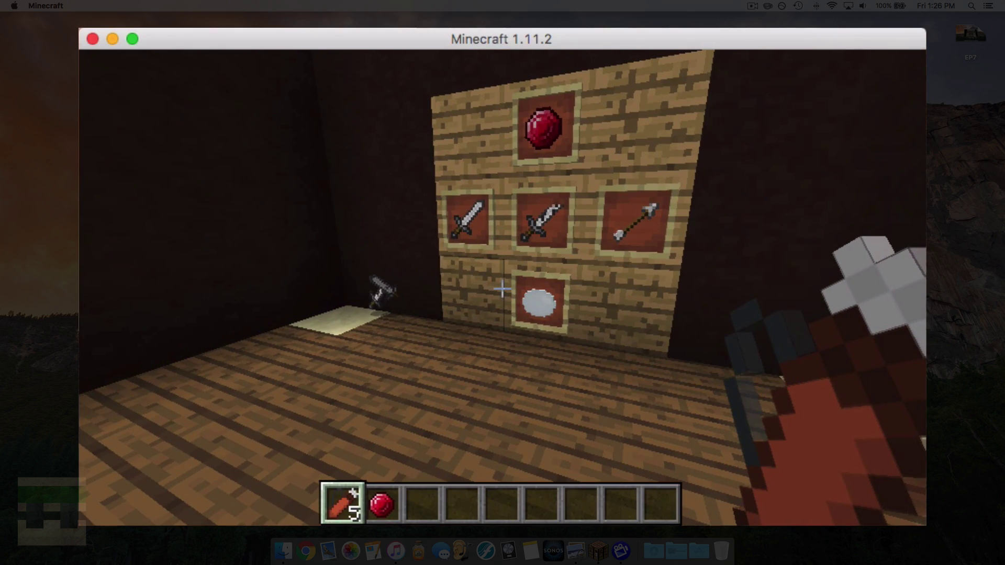
key(a)
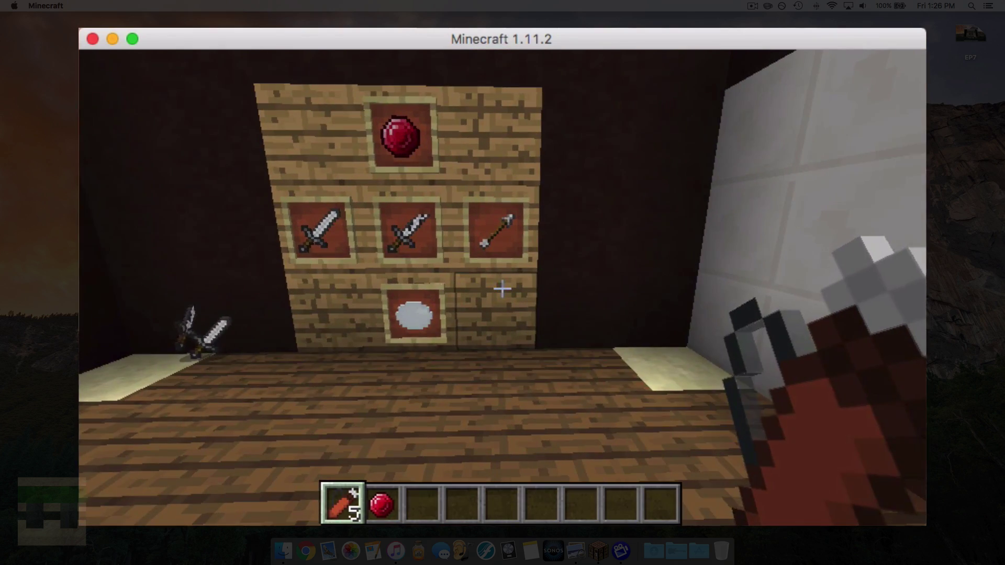
key(a)
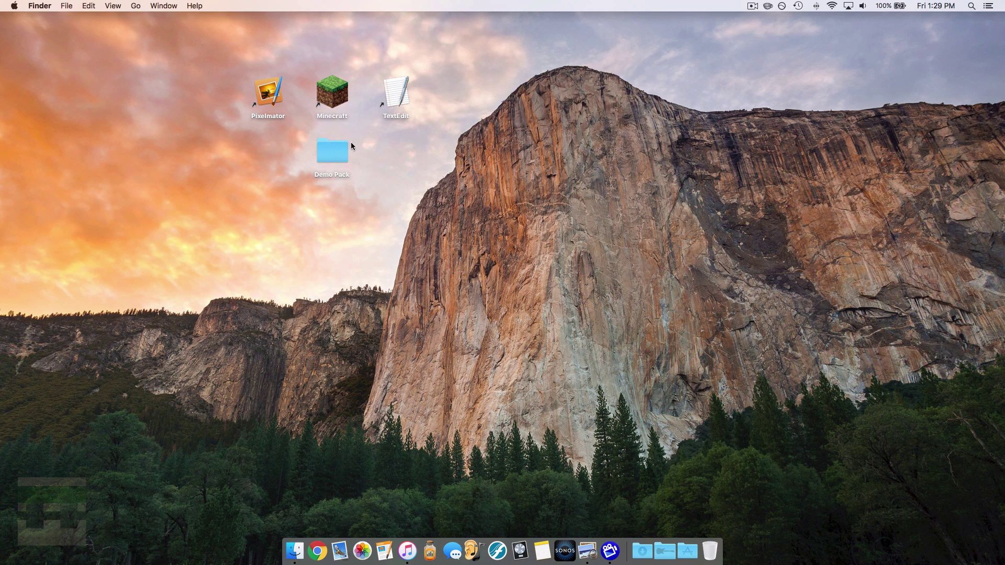
Open the Demo Pack folder on the desktop and go through assets and textures to its items folder
double_click(323, 152)
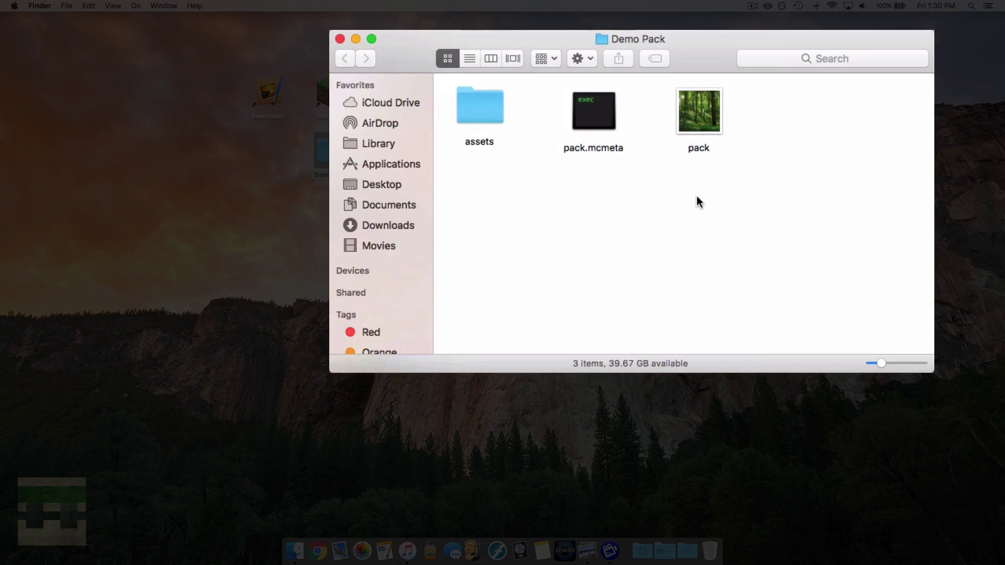
double_click(491, 119)
click(492, 119)
double_click(492, 118)
double_click(761, 192)
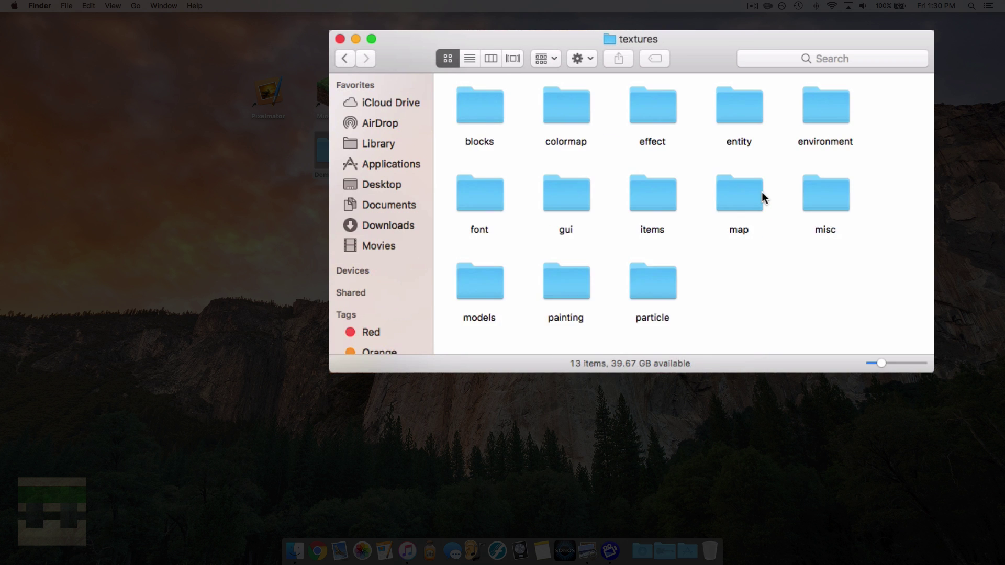
double_click(651, 195)
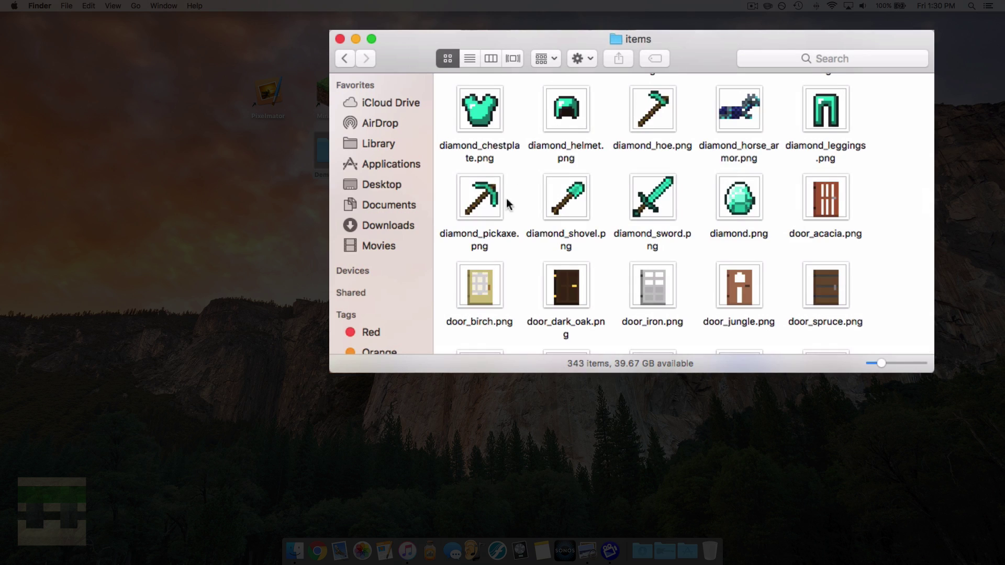
Open diamond_sword.png in Pixelmator and enlarge the image and its window for editing
click(666, 198)
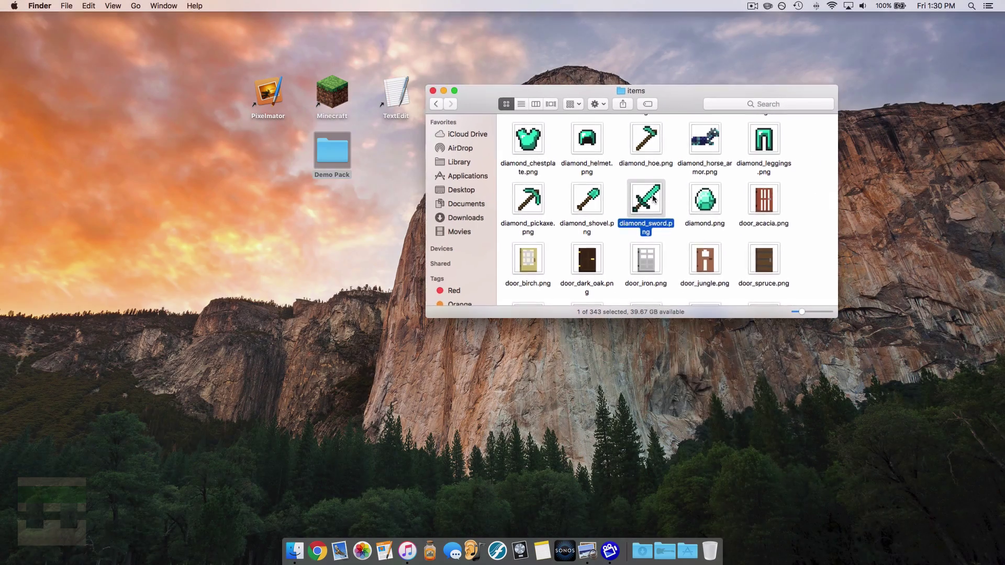
right_click(663, 192)
mouse_move(705, 215)
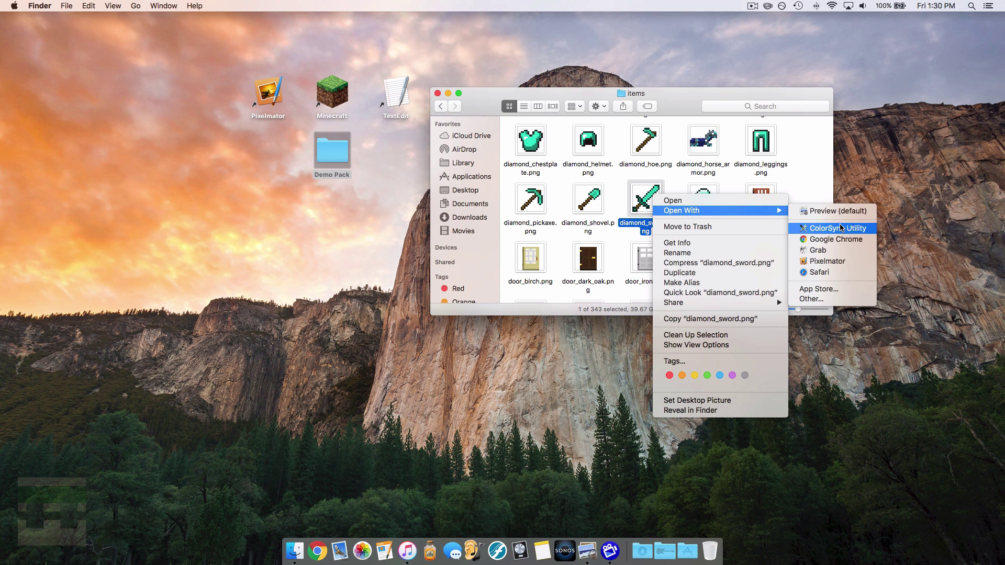
click(826, 261)
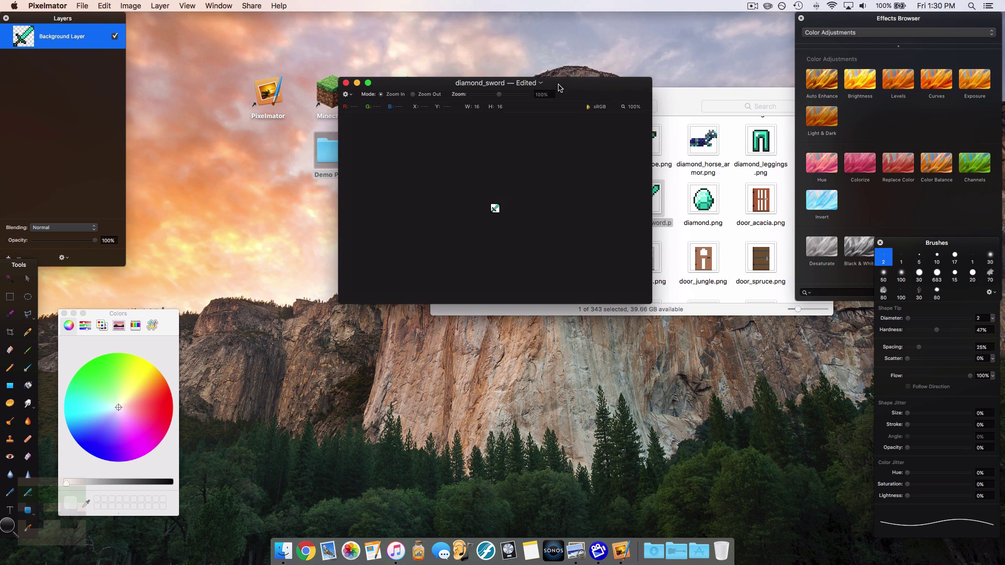
key(super+0)
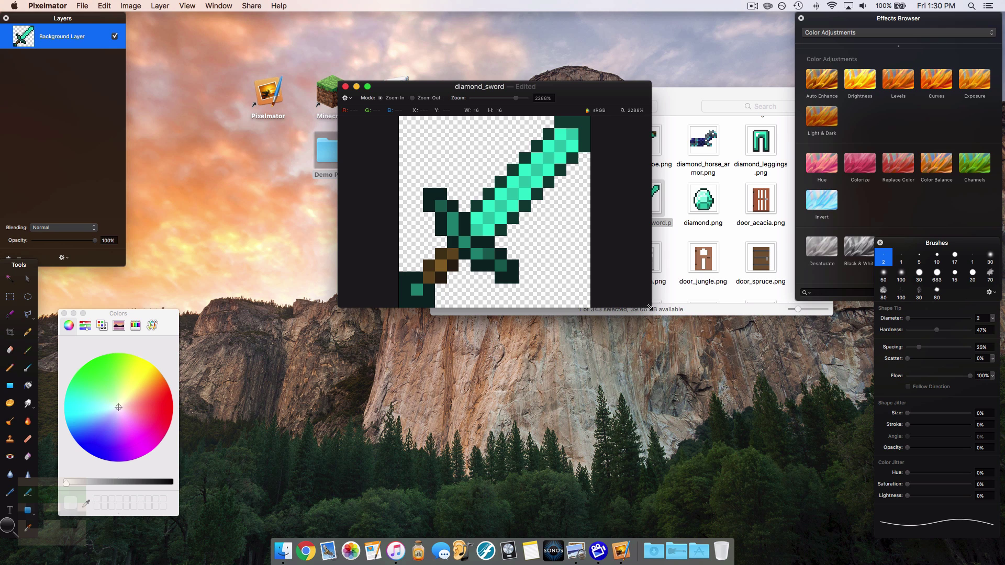
drag(654, 311, 795, 421)
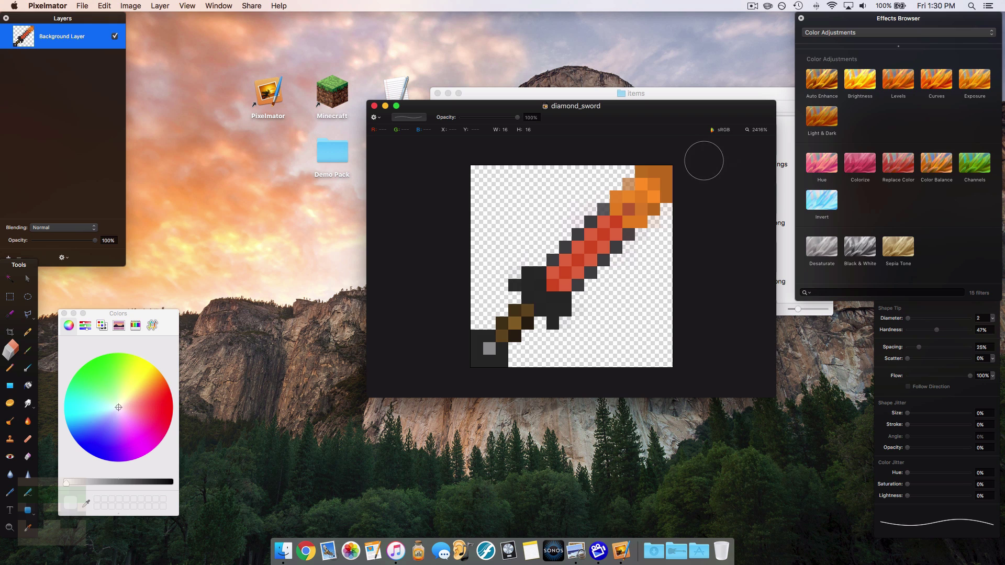
Export the edited sword texture as a PNG named fire_sword to the Desktop and quit Pixelmator
click(82, 6)
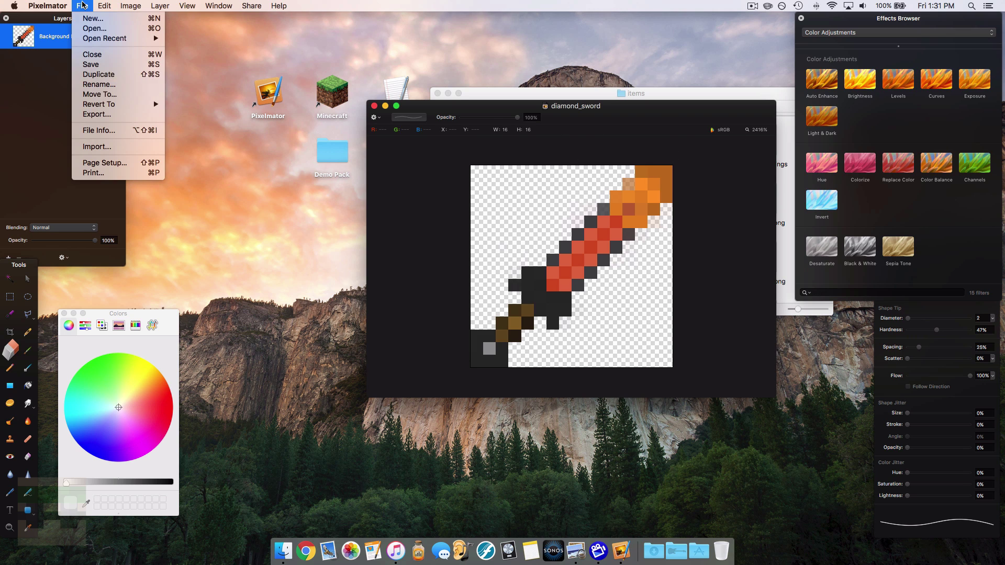
click(114, 120)
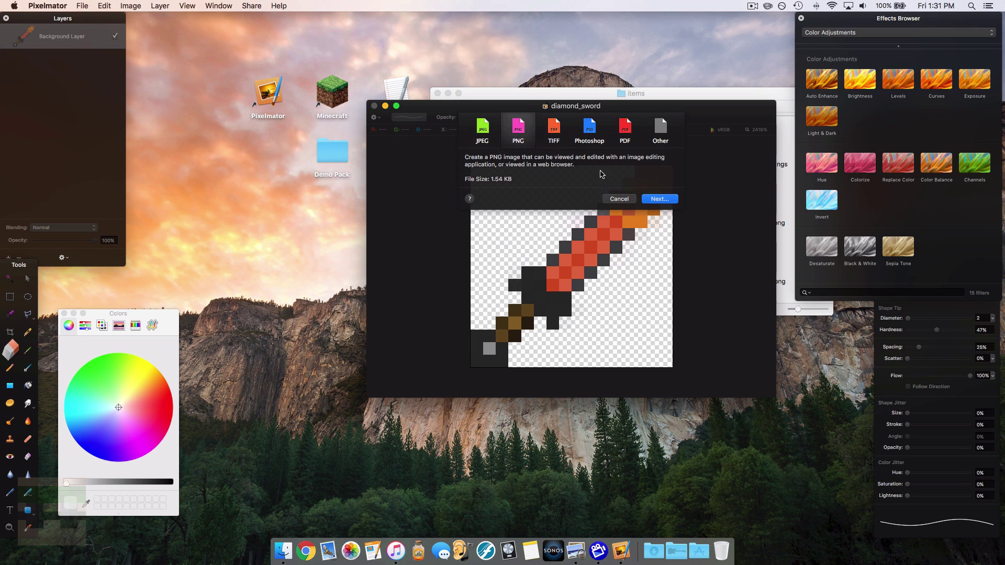
click(659, 200)
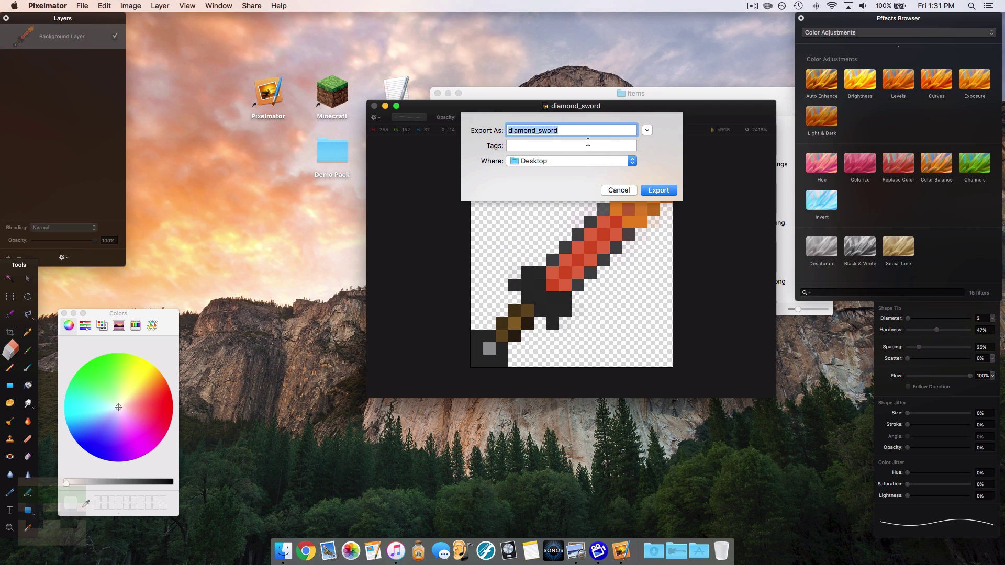
key(BackSpace)
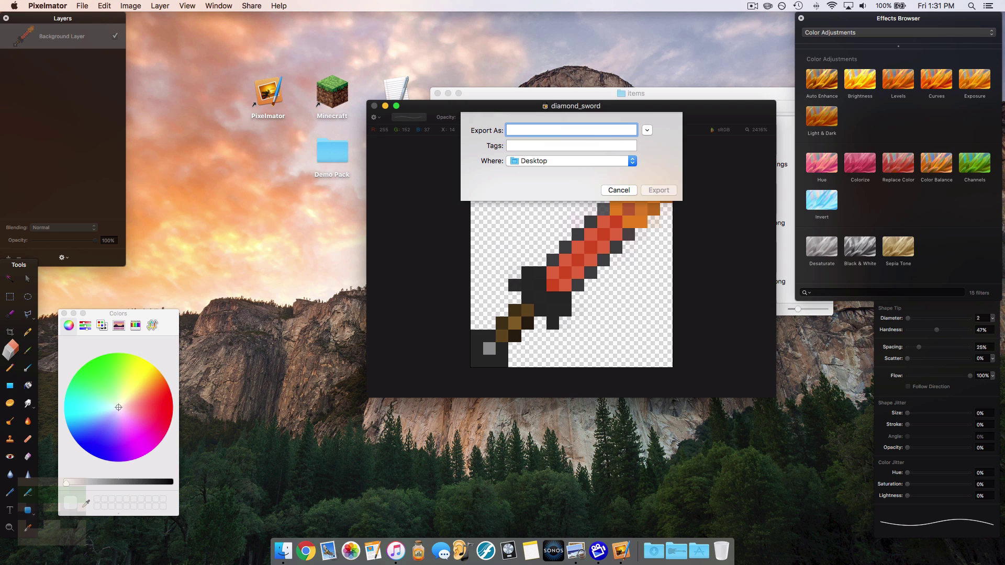
text(fire_sword)
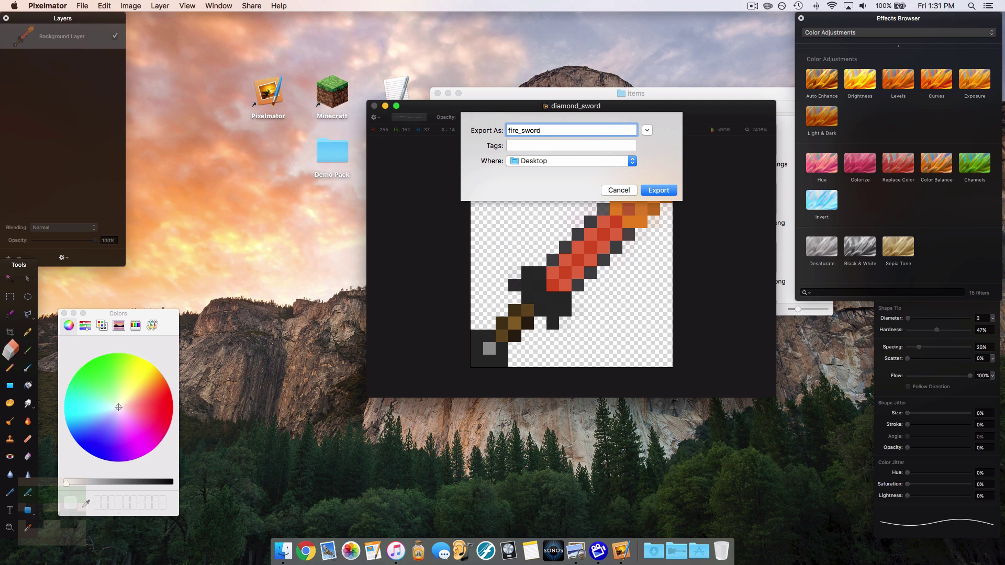
click(658, 190)
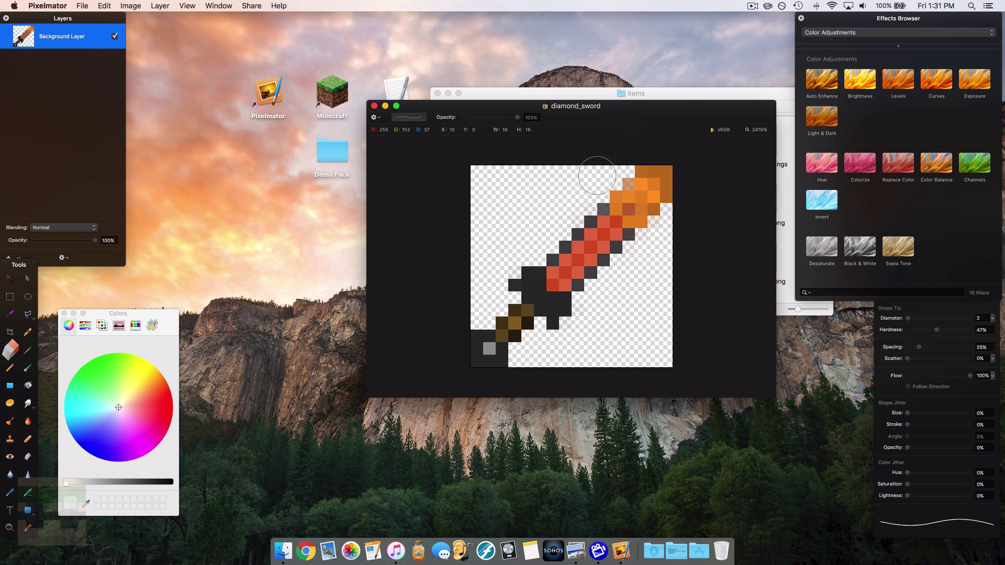
click(62, 5)
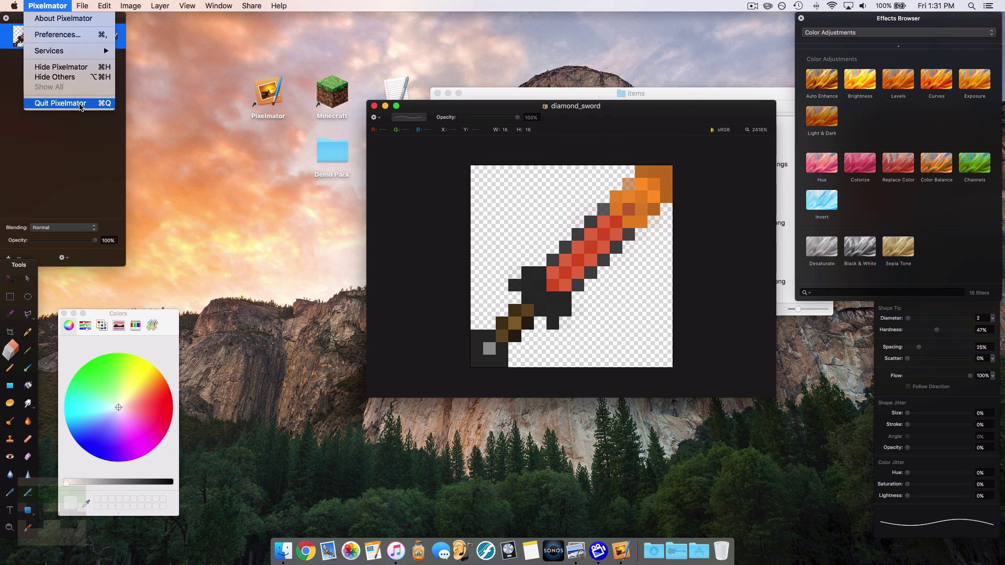
click(63, 103)
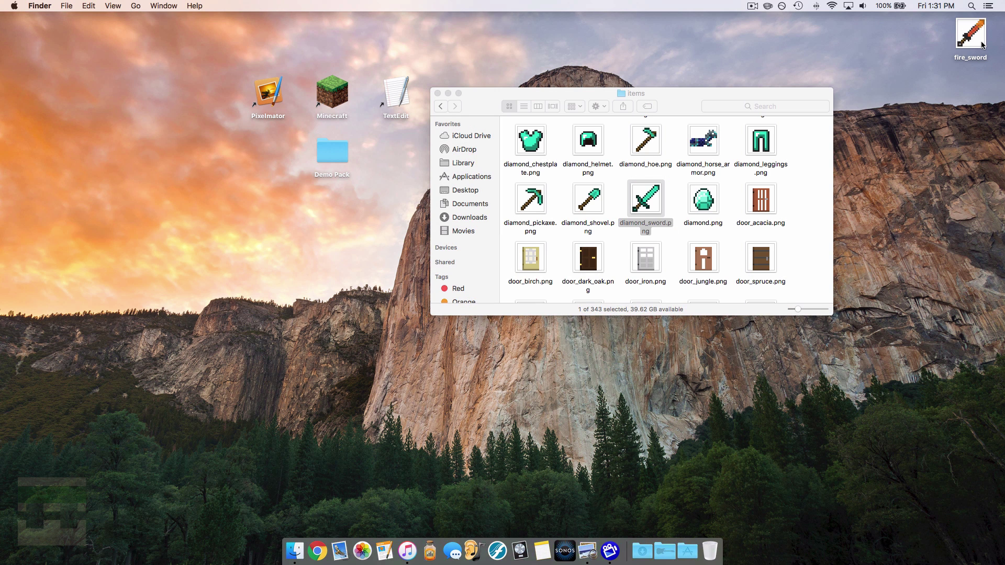
Return from the items folder to the minecraft folder and open its mcpatcher folder
click(969, 45)
click(829, 90)
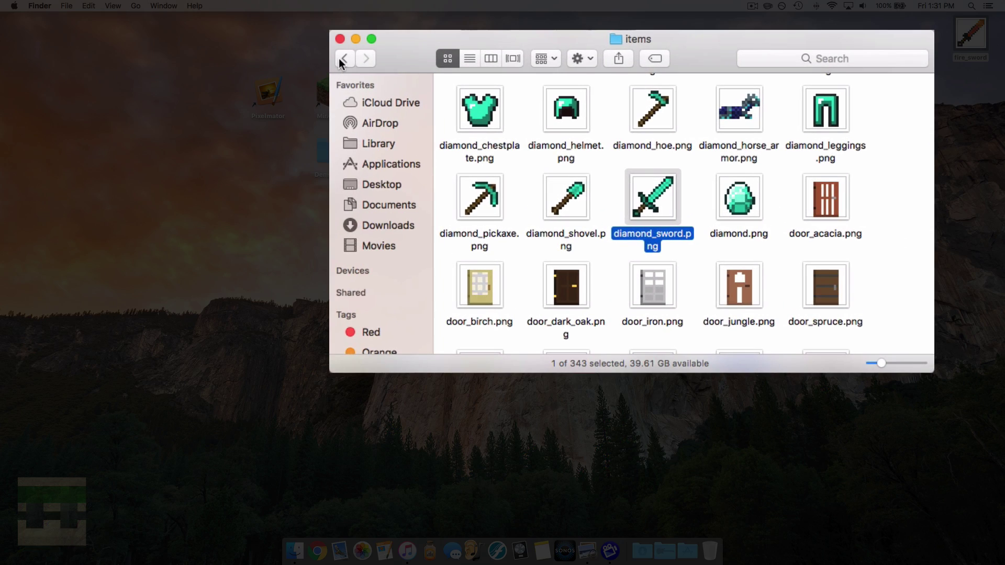
click(340, 60)
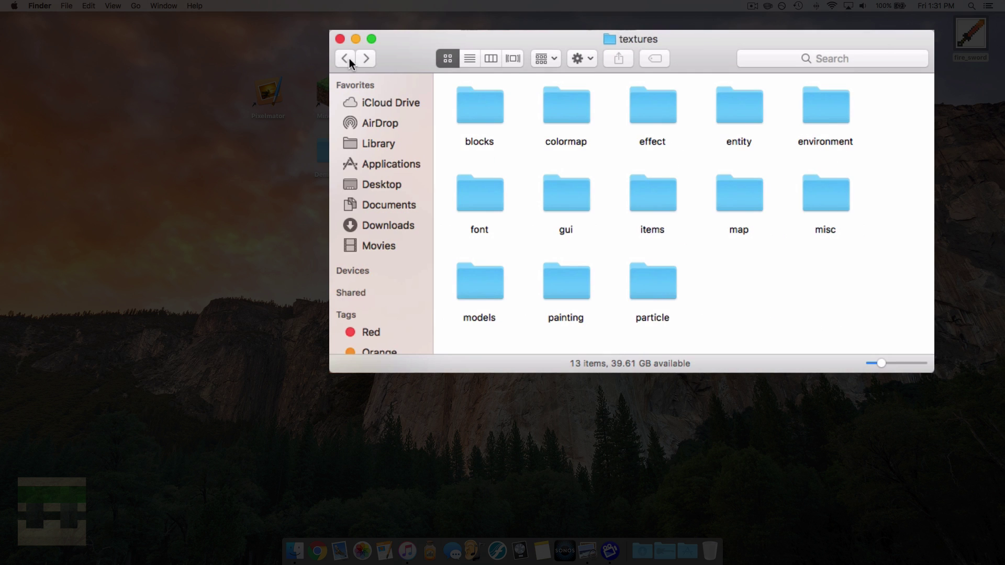
click(347, 59)
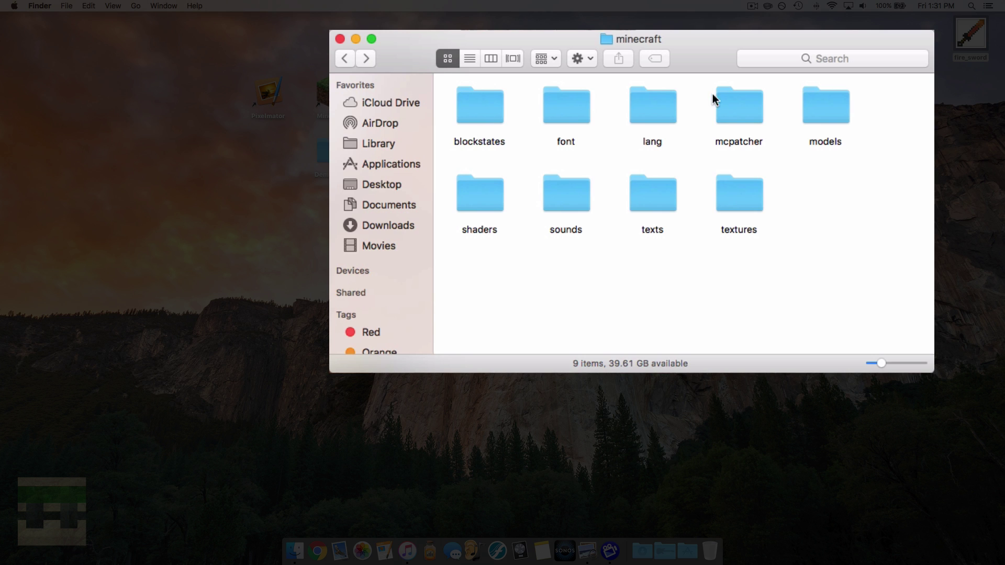
click(725, 144)
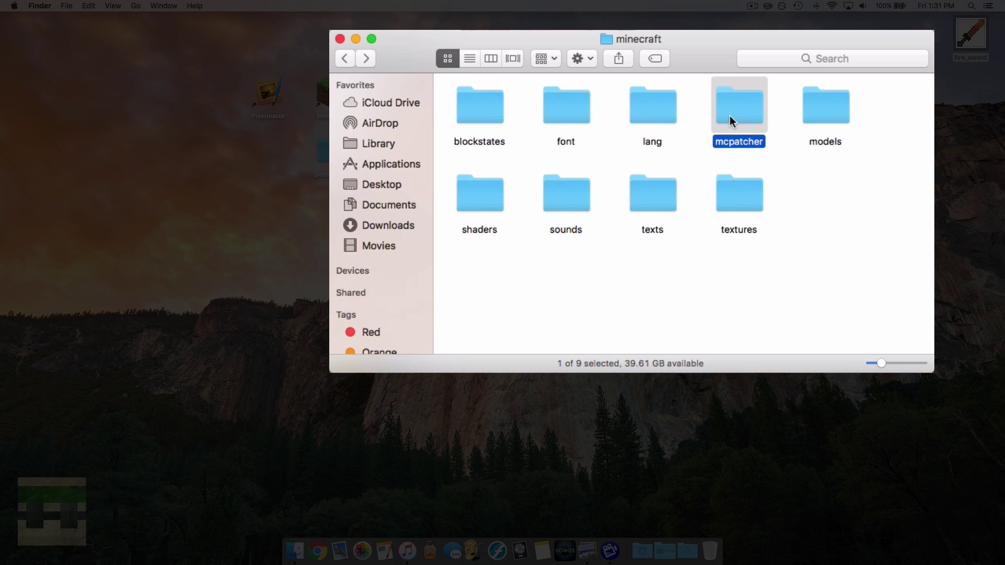
click(787, 184)
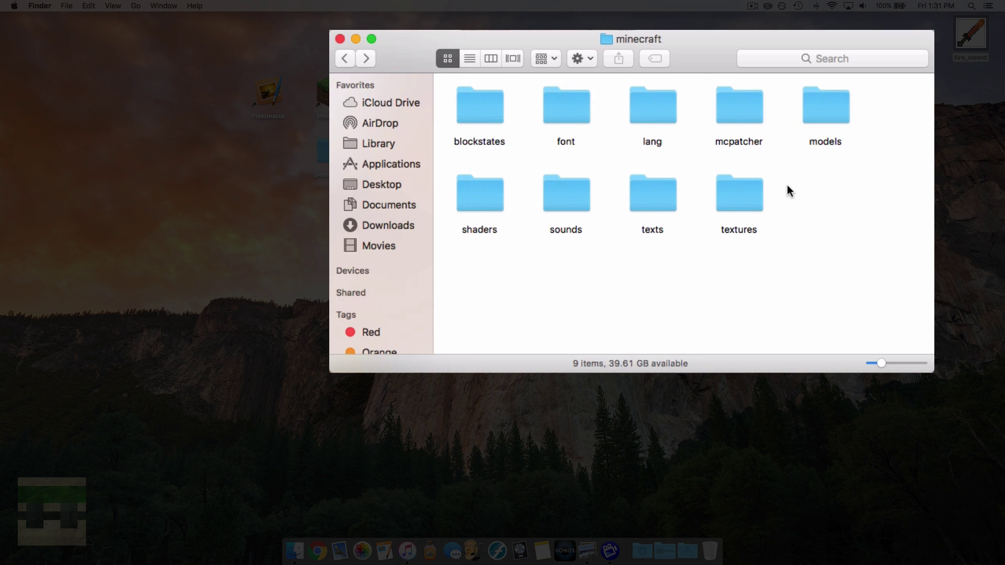
click(745, 118)
double_click(745, 118)
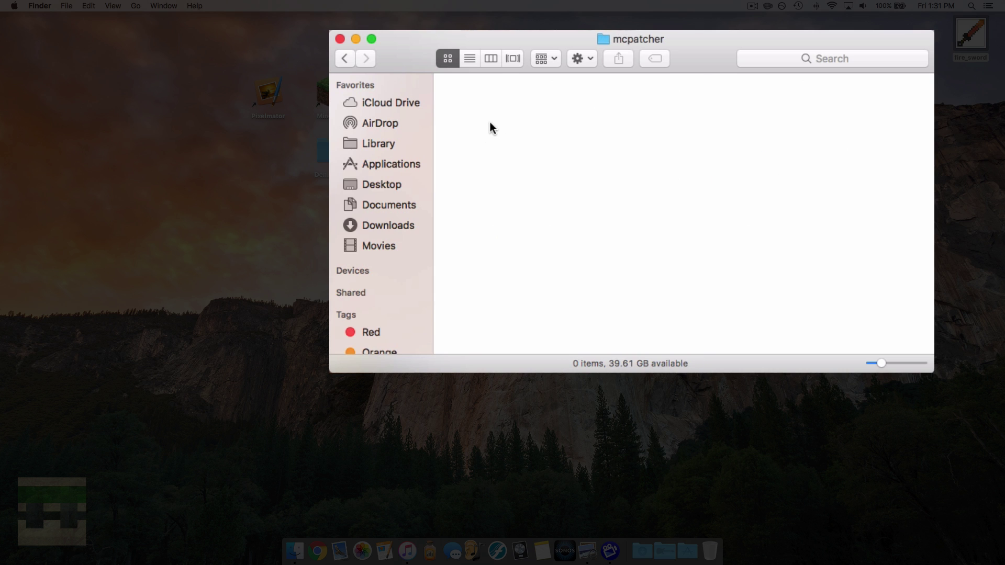
Create a folder named cit inside the mcpatcher folder
right_click(521, 130)
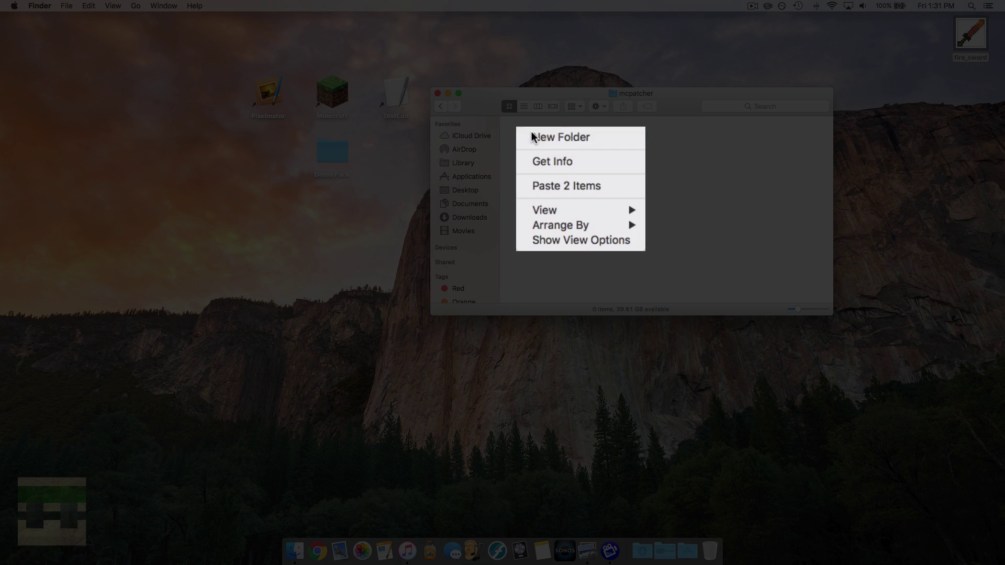
click(530, 134)
text(cit)
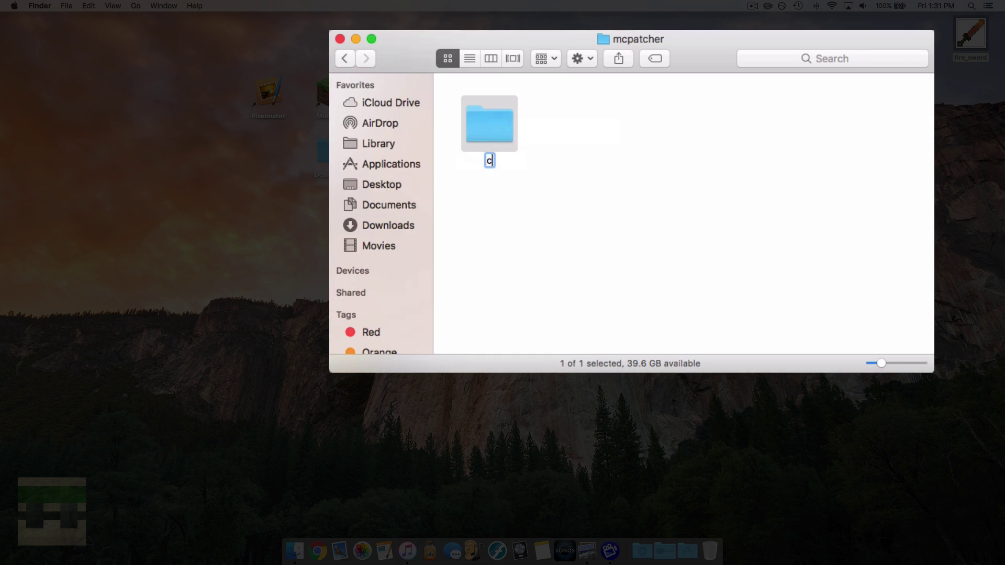
click(592, 143)
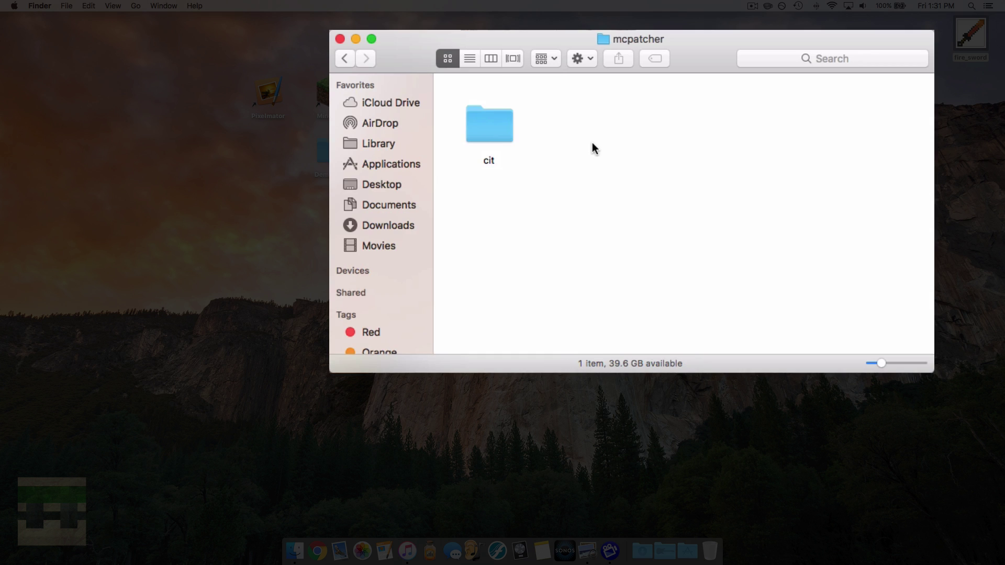
click(501, 133)
click(557, 145)
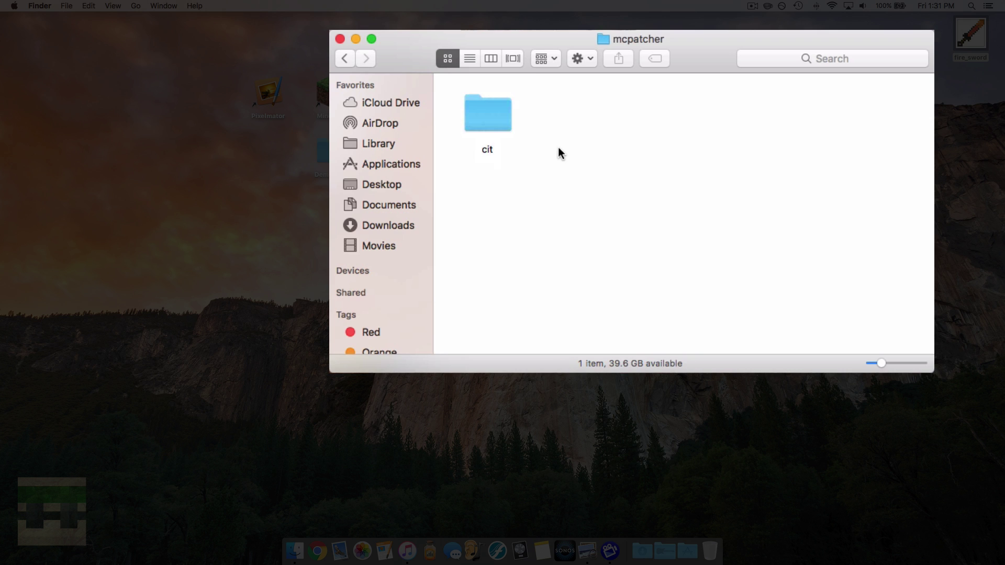
Open the cit folder and create a folder named swords in it
click(505, 135)
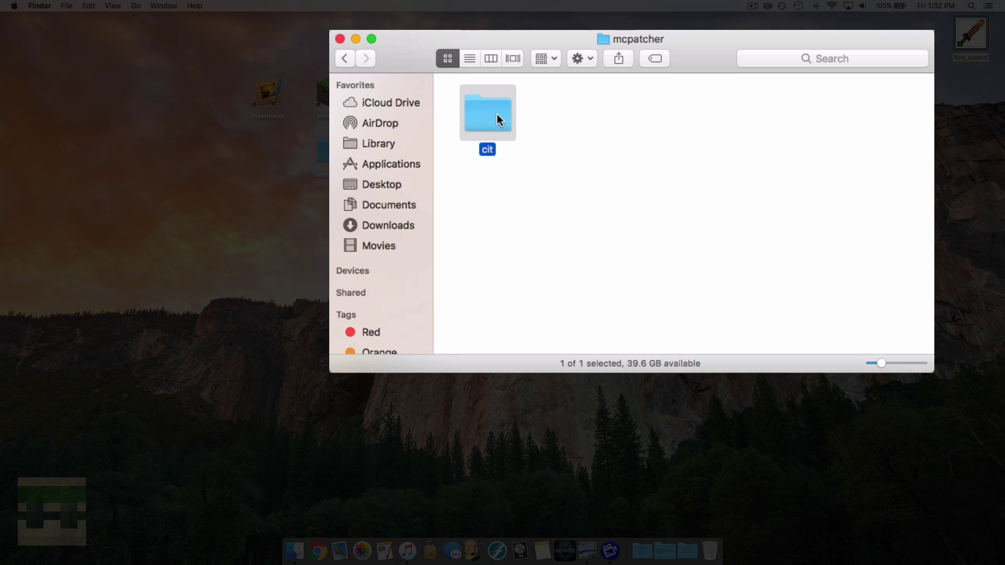
double_click(497, 120)
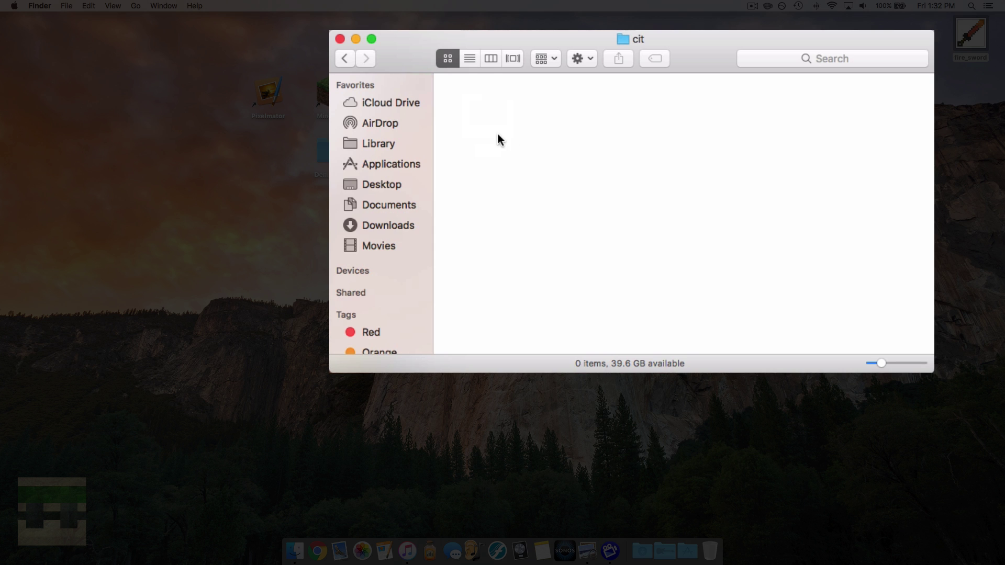
right_click(520, 131)
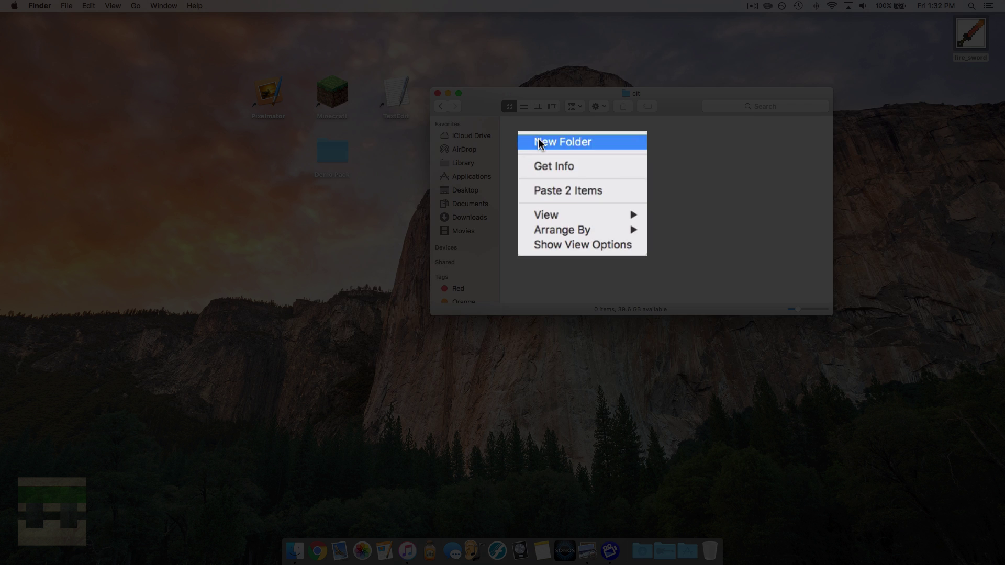
click(525, 139)
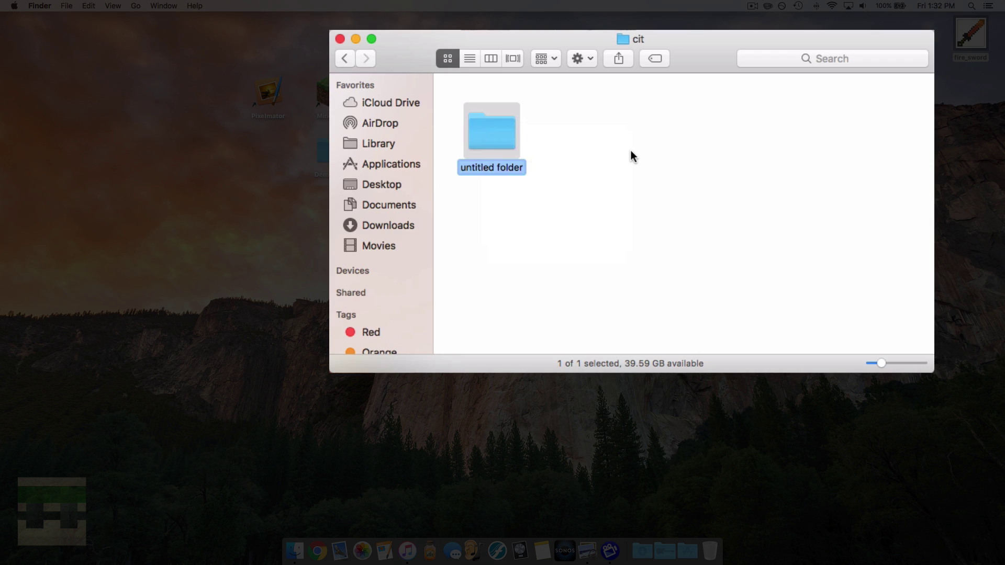
text(swords)
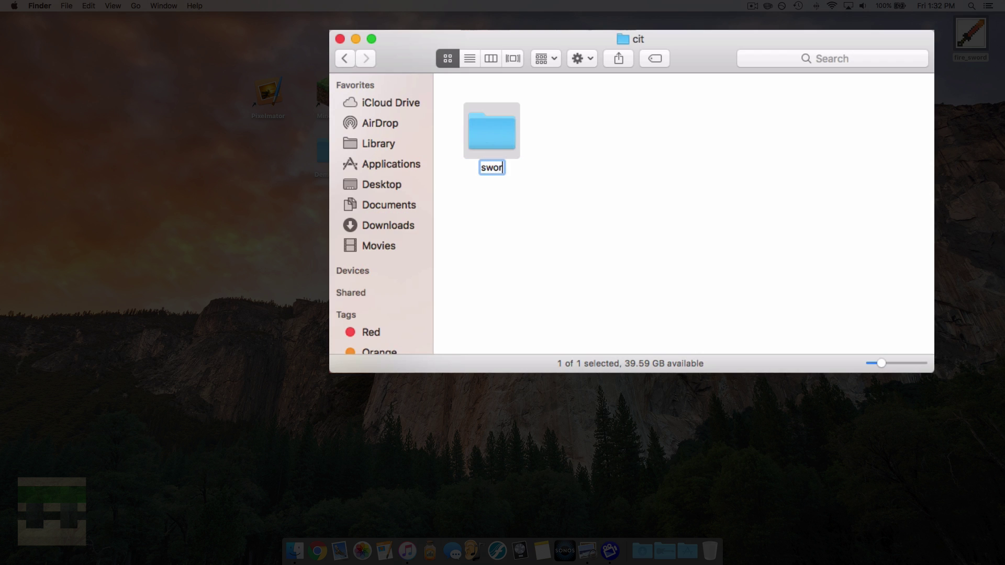
click(560, 155)
Move the fire_sword image from the desktop into the swords folder, leaving that folder open
click(497, 124)
click(661, 244)
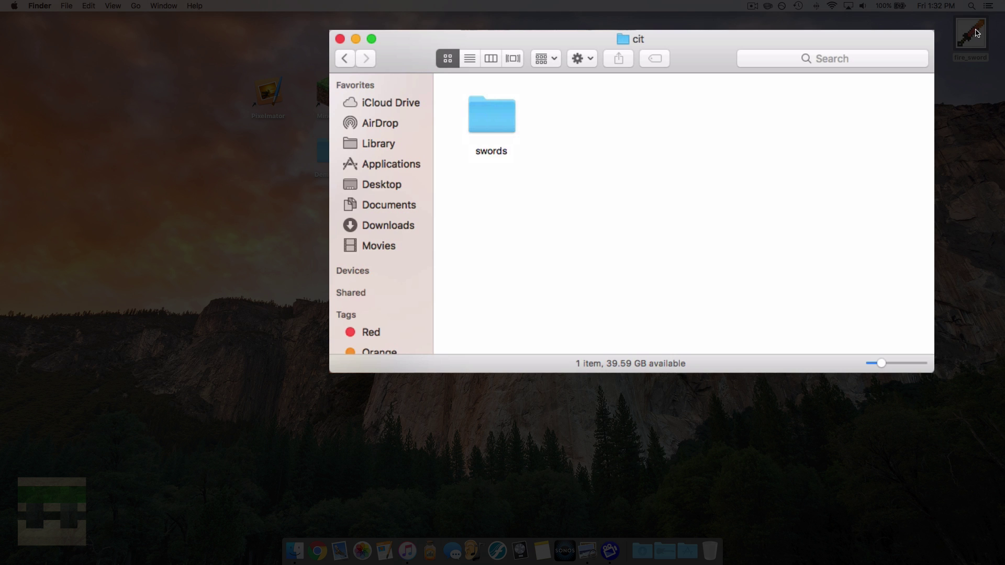
drag(976, 32, 500, 121)
click(581, 125)
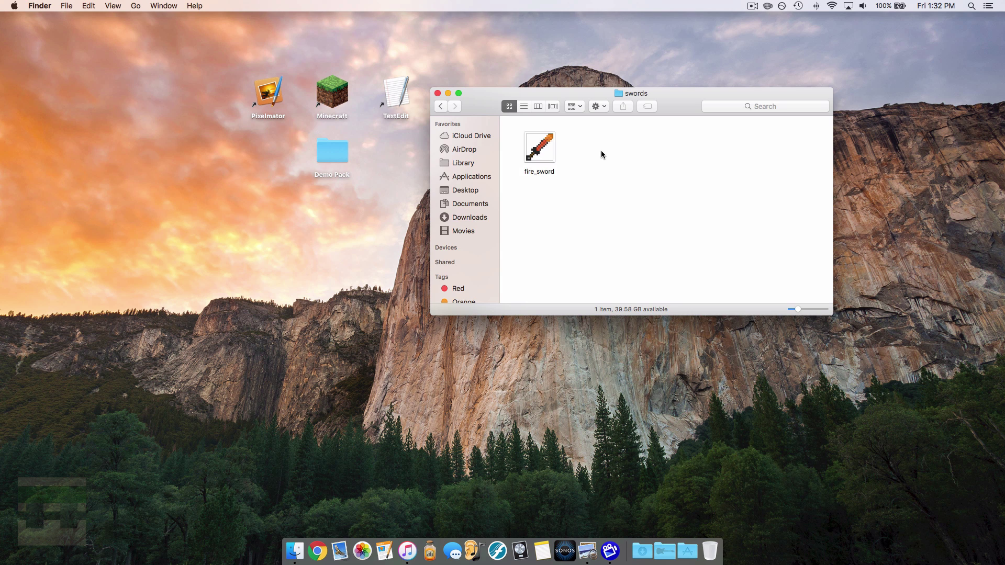
Switch to TextEdit, move its blank document window down slightly and make the document plain text
double_click(406, 103)
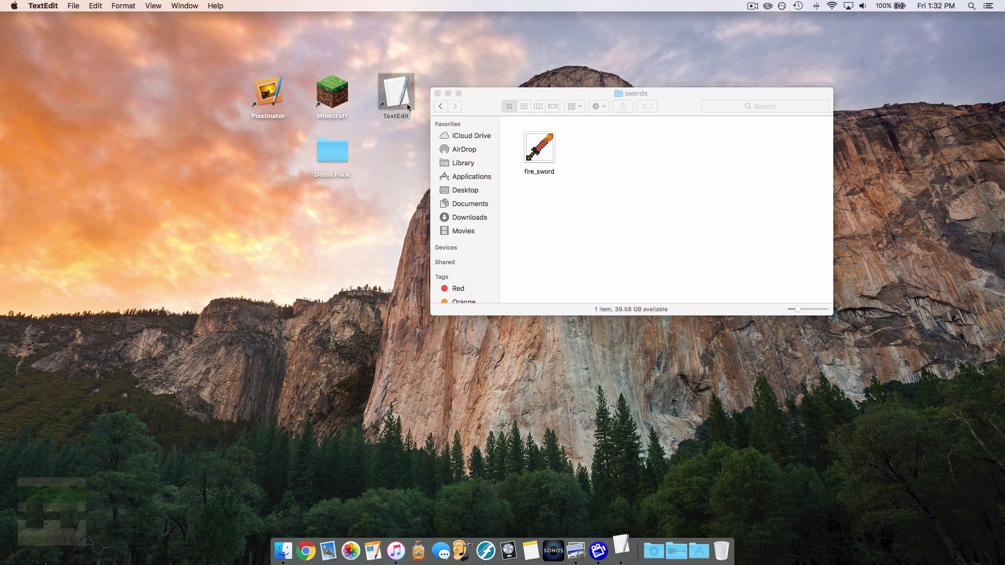
drag(422, 23, 421, 65)
click(124, 6)
click(137, 44)
Choose Western (Windows Latin 1) as the HTML saving encoding in TextEdit's Open and Save preferences and close the preferences
click(49, 6)
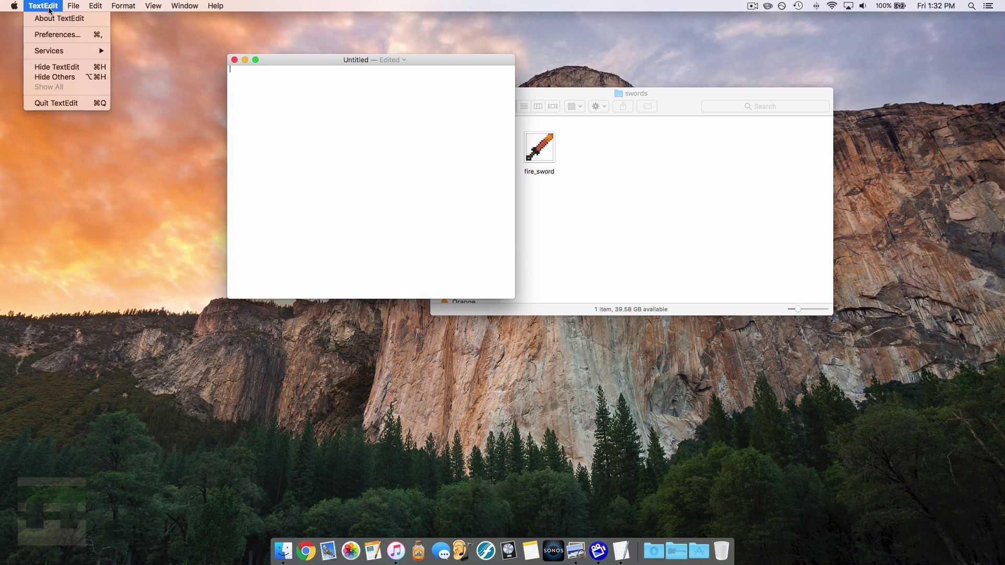
click(53, 32)
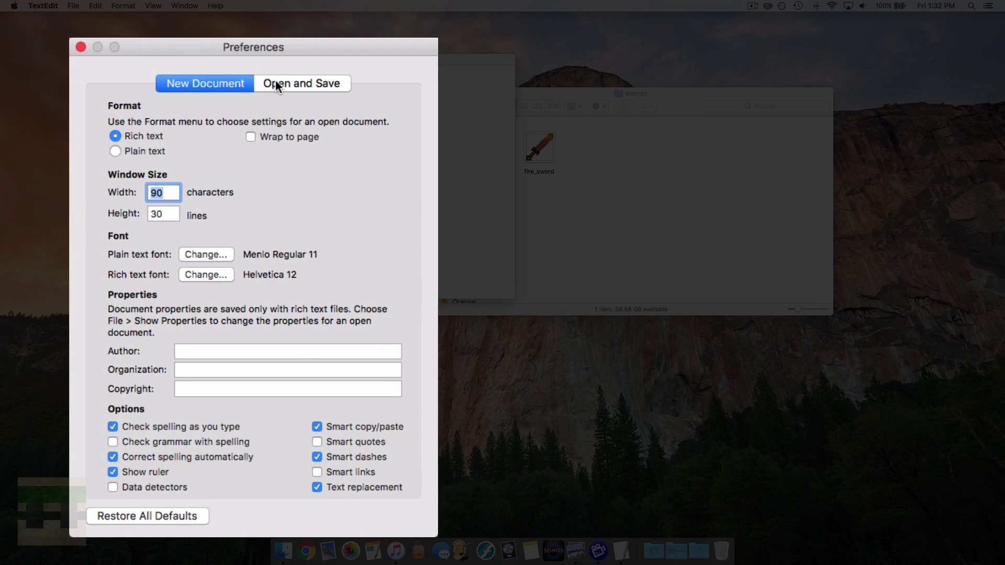
click(275, 83)
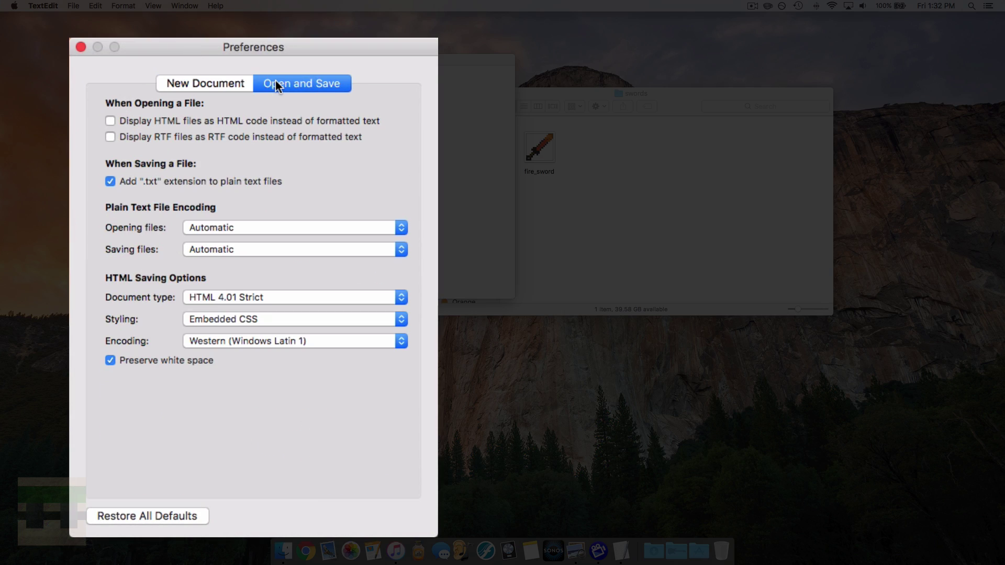
click(254, 339)
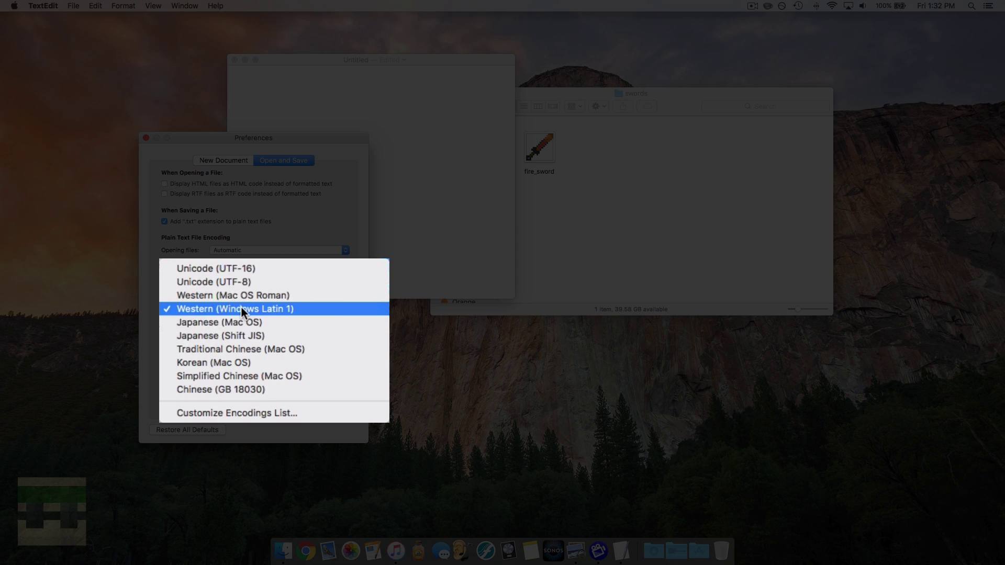
click(289, 312)
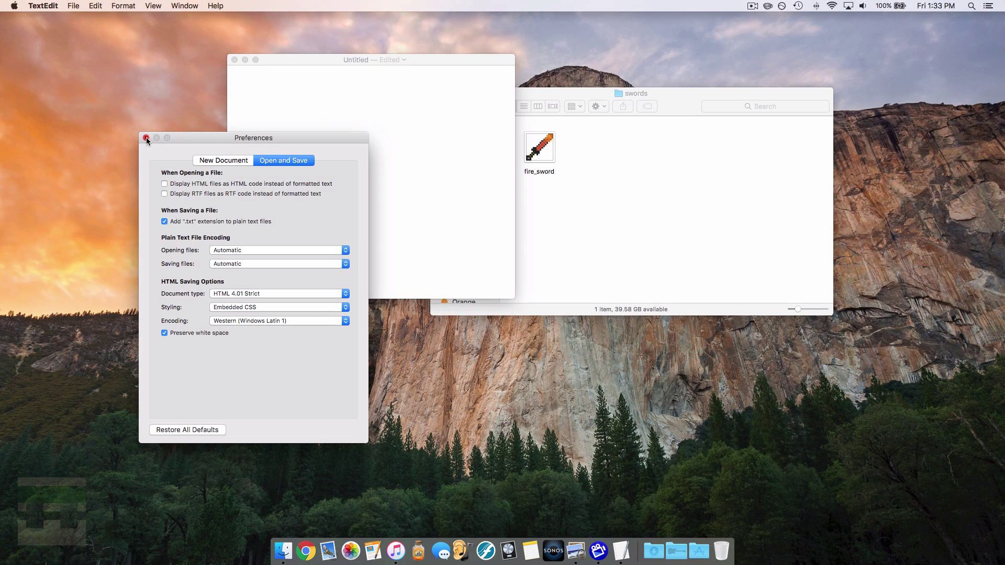
click(146, 137)
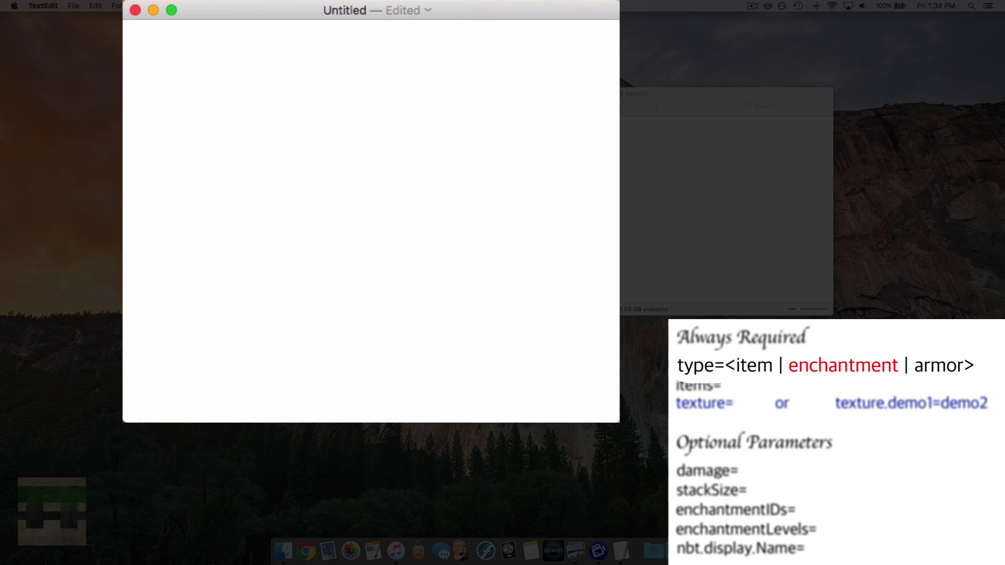
Enter type=item as the first line of the document and begin the second line with items=
text(tpye)
text(=)
text(item)
key(Return)
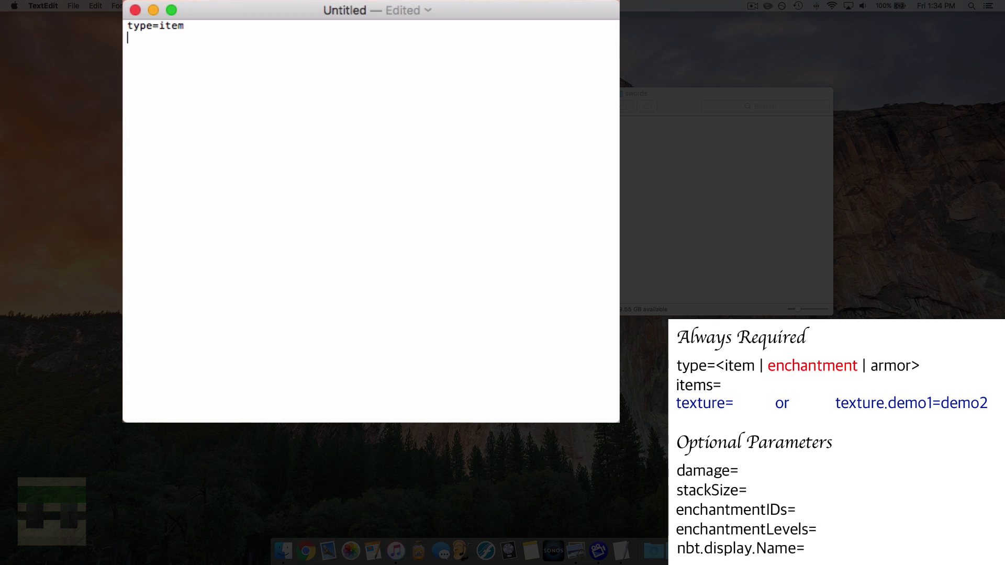
text(items=)
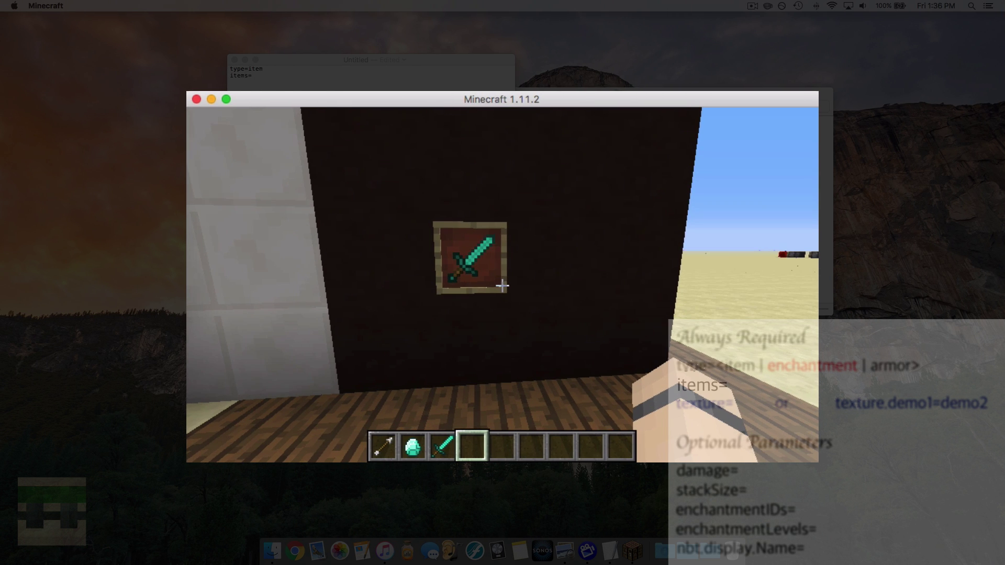
Turn on advanced tooltips in Minecraft and open the inventory to look up the diamond sword's item ID
key(F3+h)
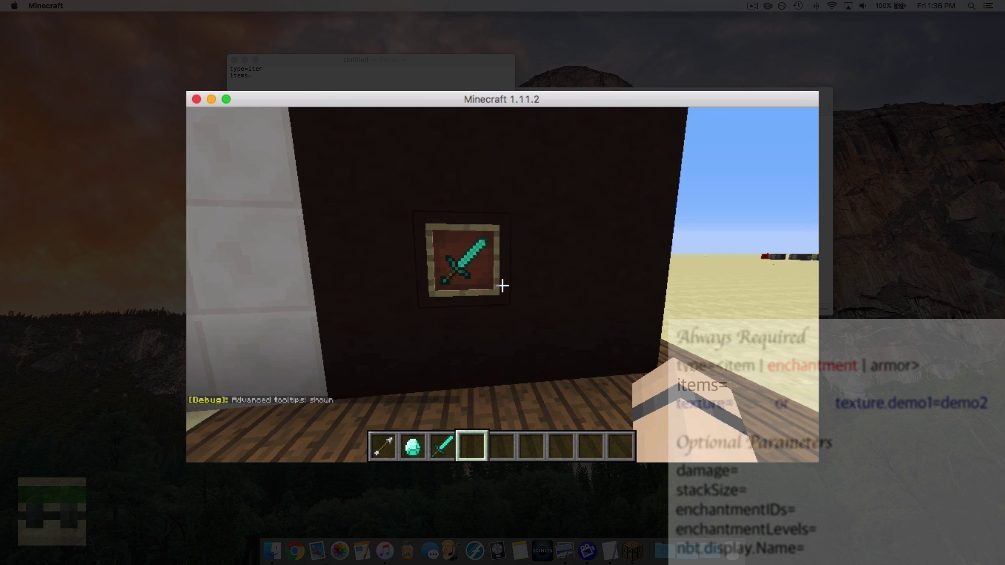
key(e)
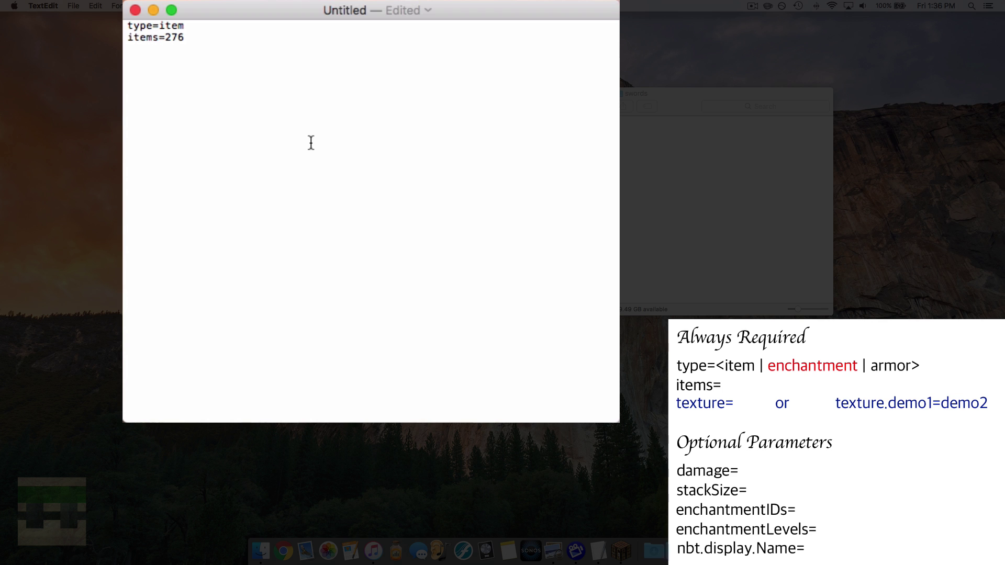
Add the line texture=fire_sword.png below items=276 in the TextEdit document
key(Return)
text(texture=)
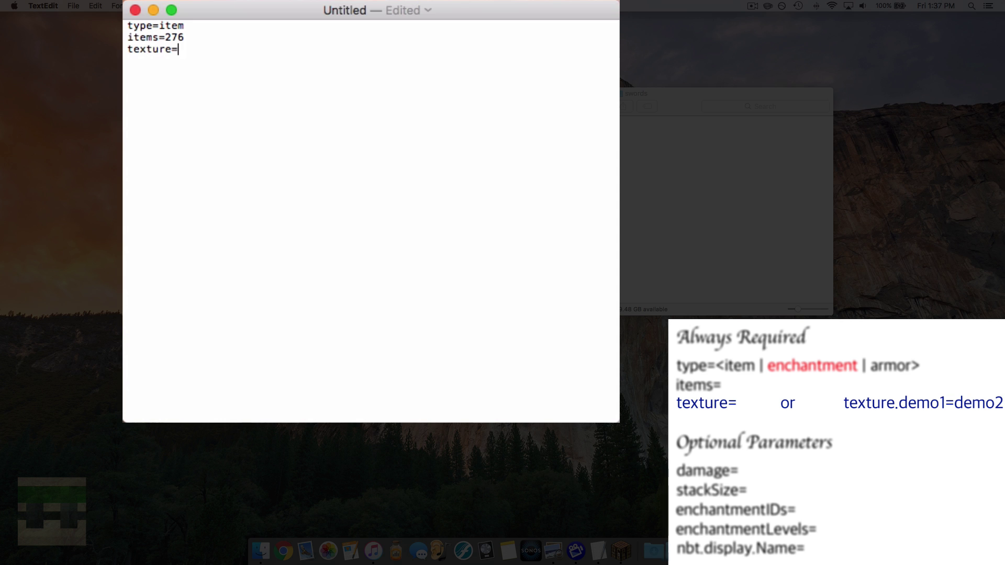
text(fire_sword.p)
text(ng)
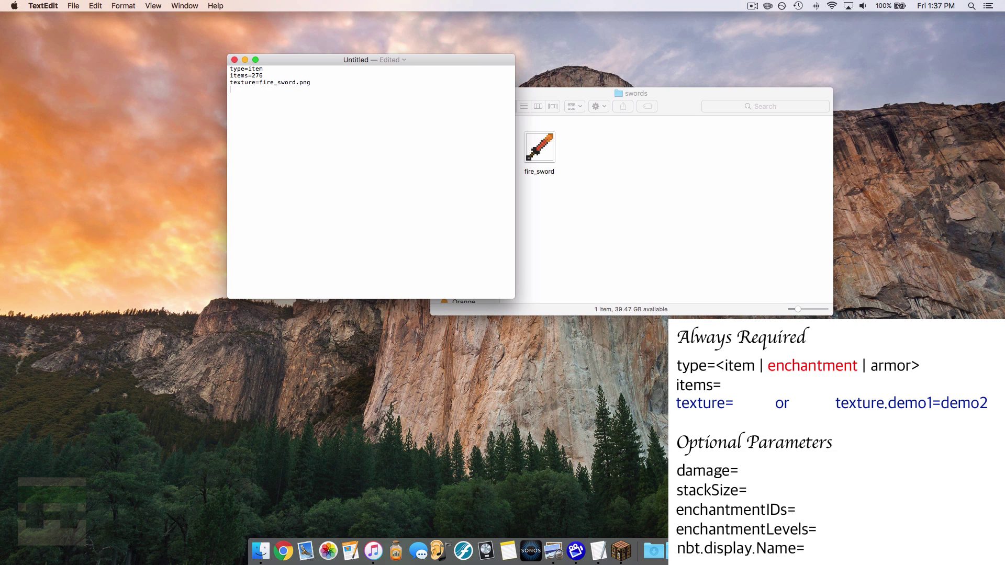
Save the document to the Desktop as fire_sword.properties with Western (Windows Latin 1) encoding and the automatic .txt extension turned off
click(74, 6)
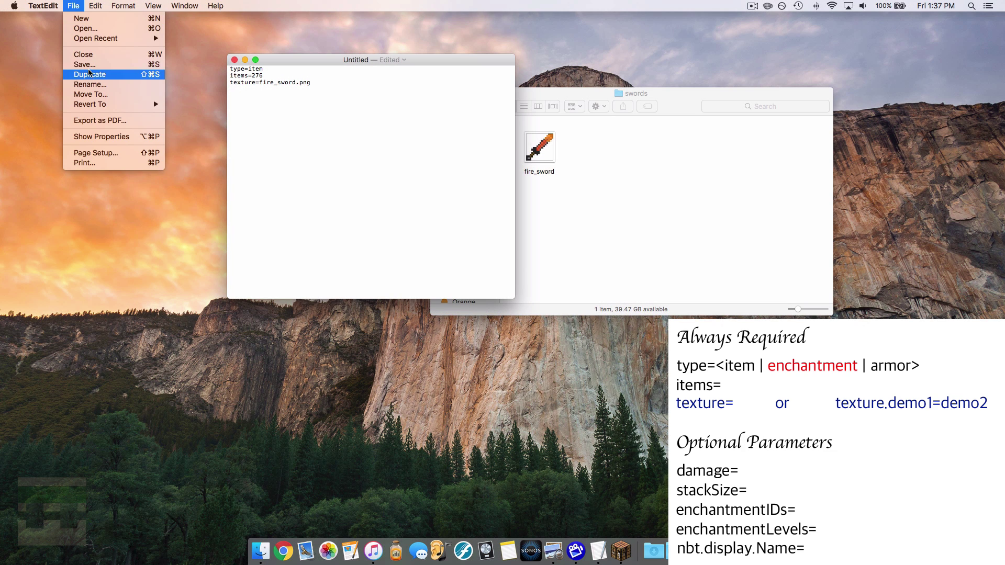
key(Return)
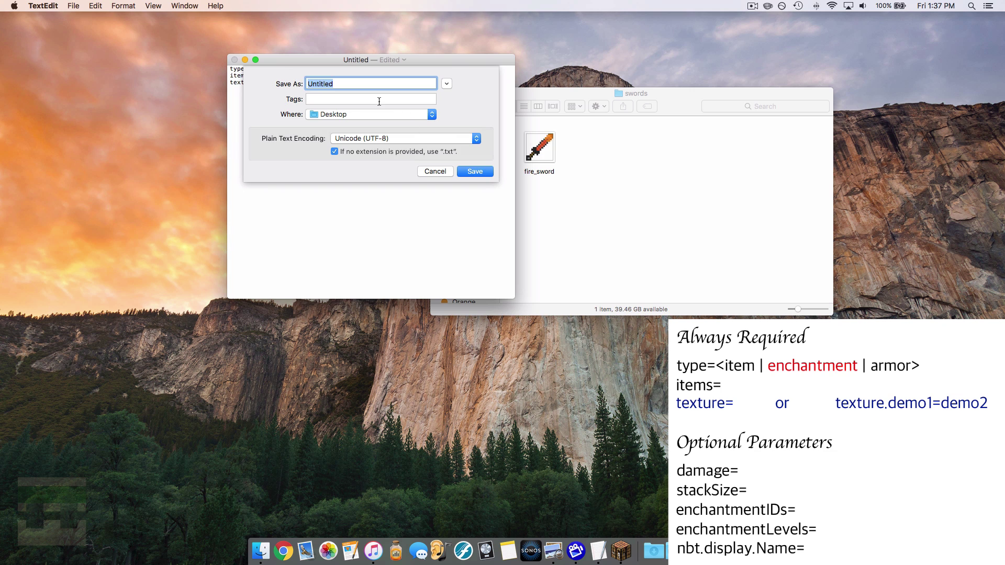
key(BackSpace)
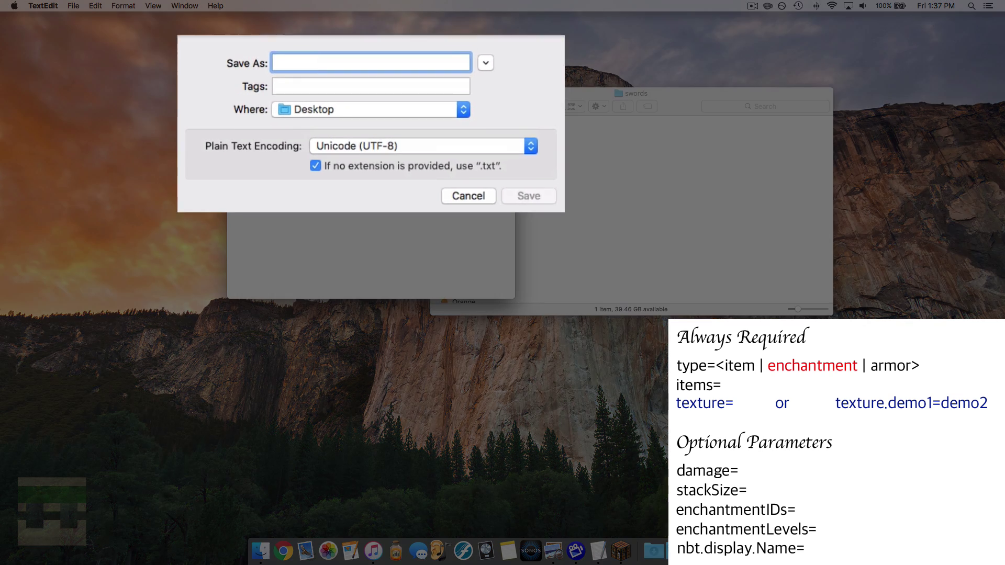
text(fire_)
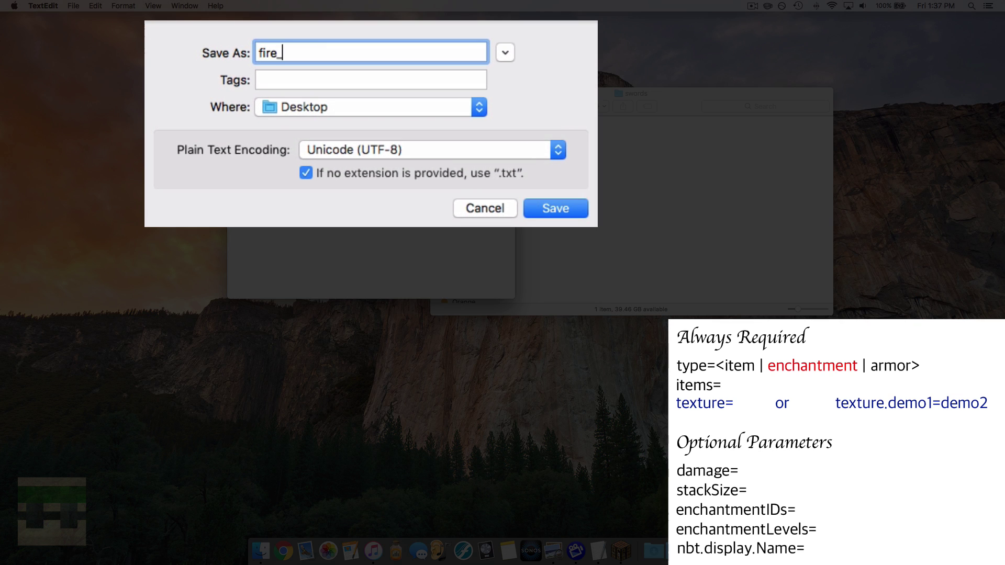
text(sword.propertie)
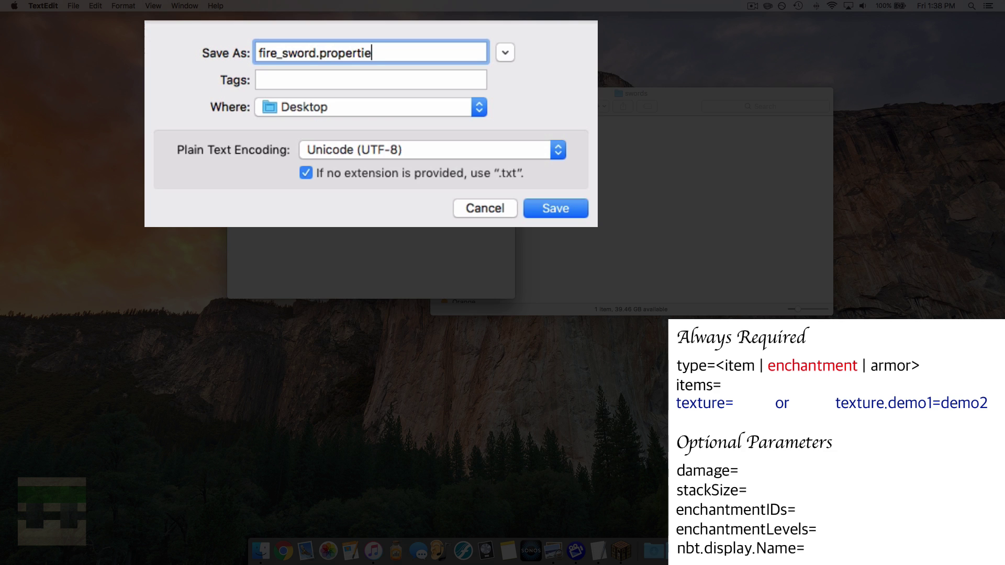
text(s)
click(335, 107)
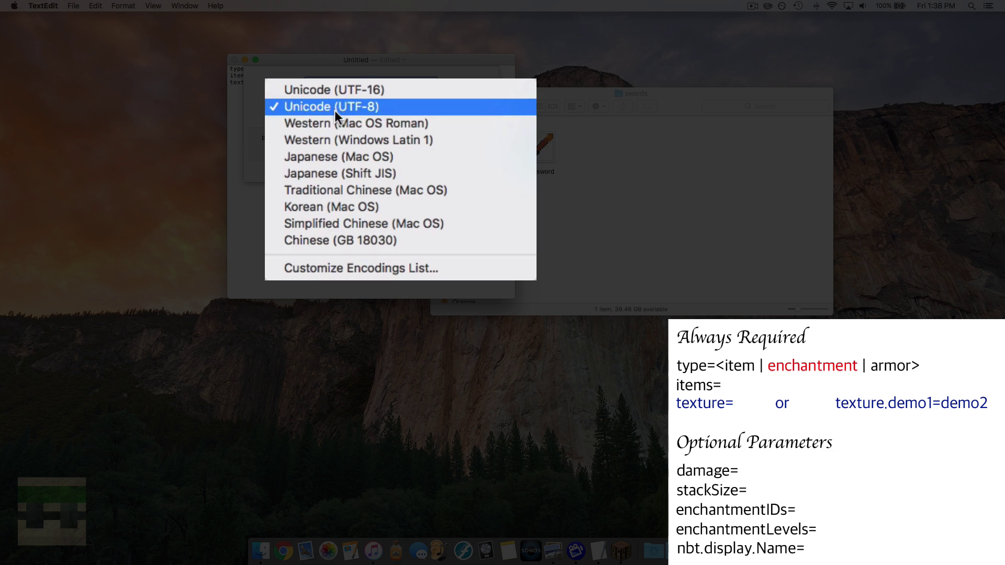
click(334, 137)
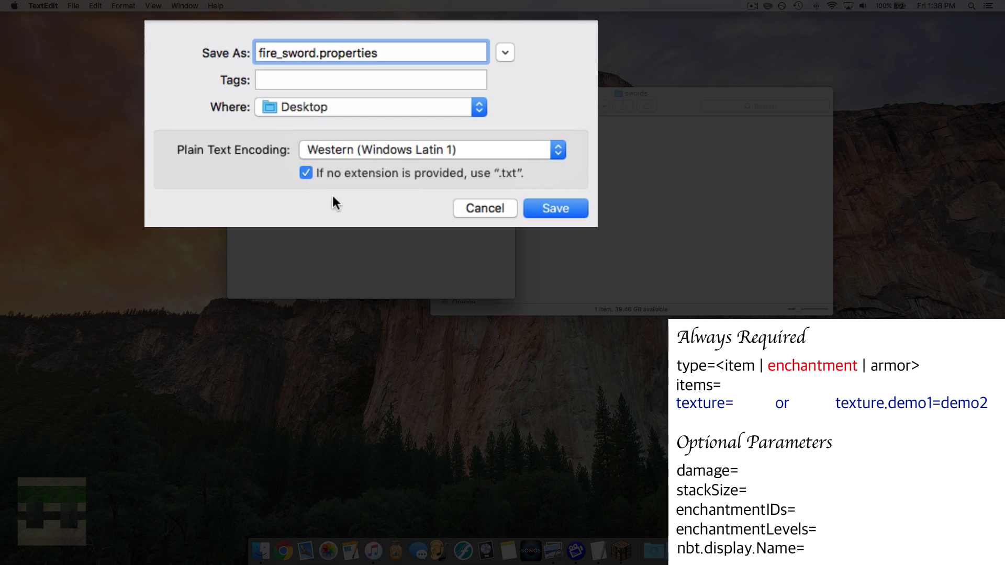
click(306, 173)
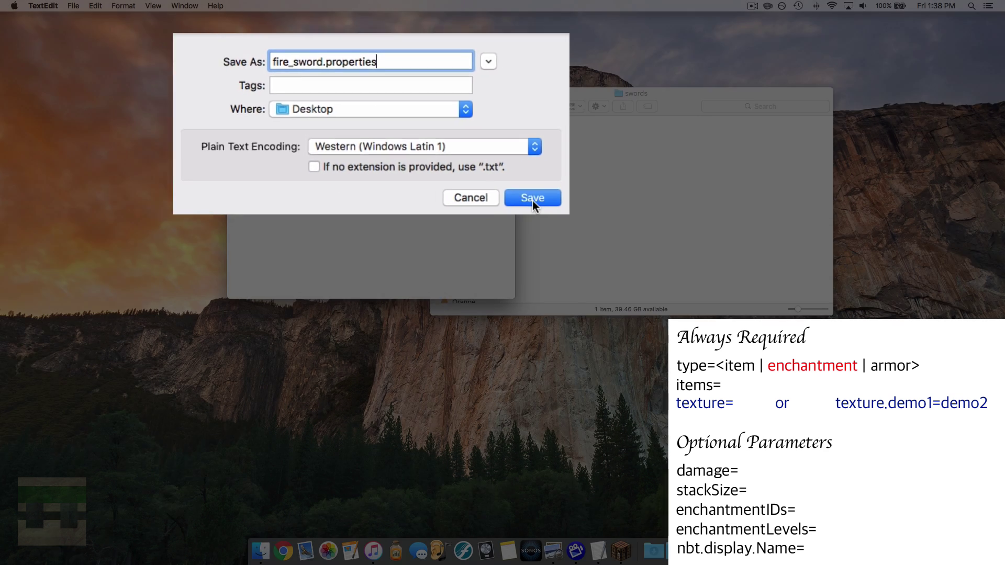
click(532, 200)
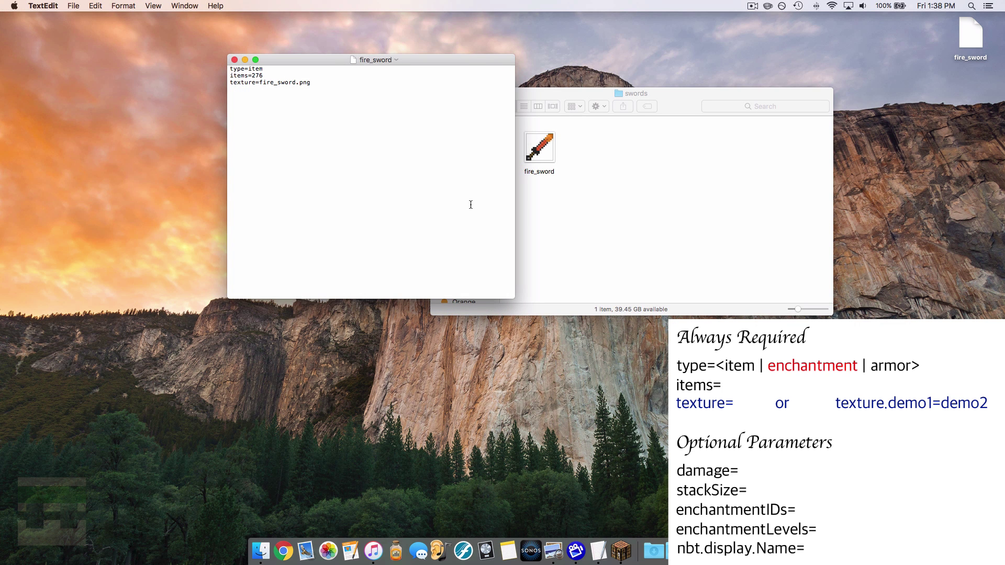
Move the fire_sword properties file from the desktop into the swords folder beside the sword image
drag(978, 26, 601, 148)
click(659, 168)
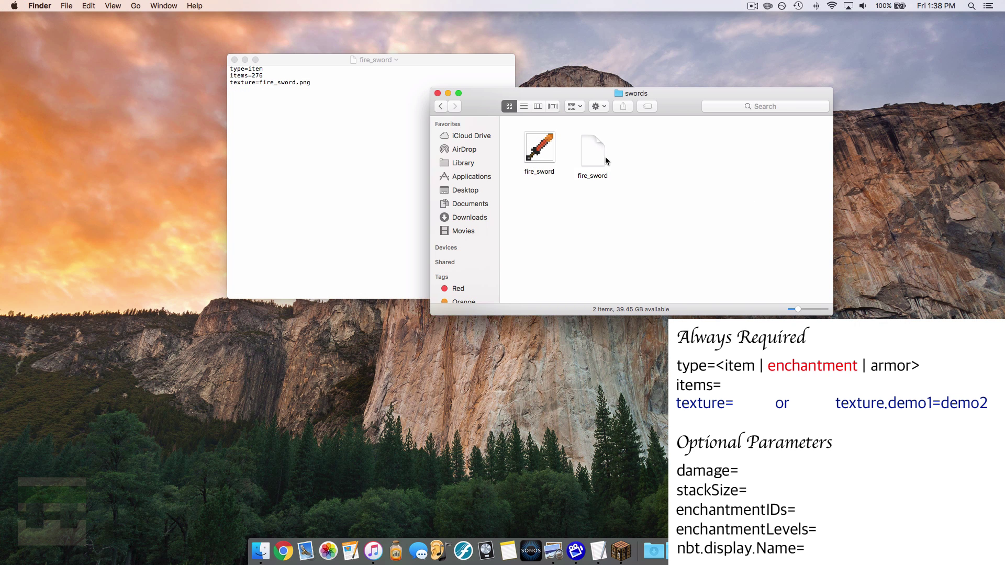
click(433, 80)
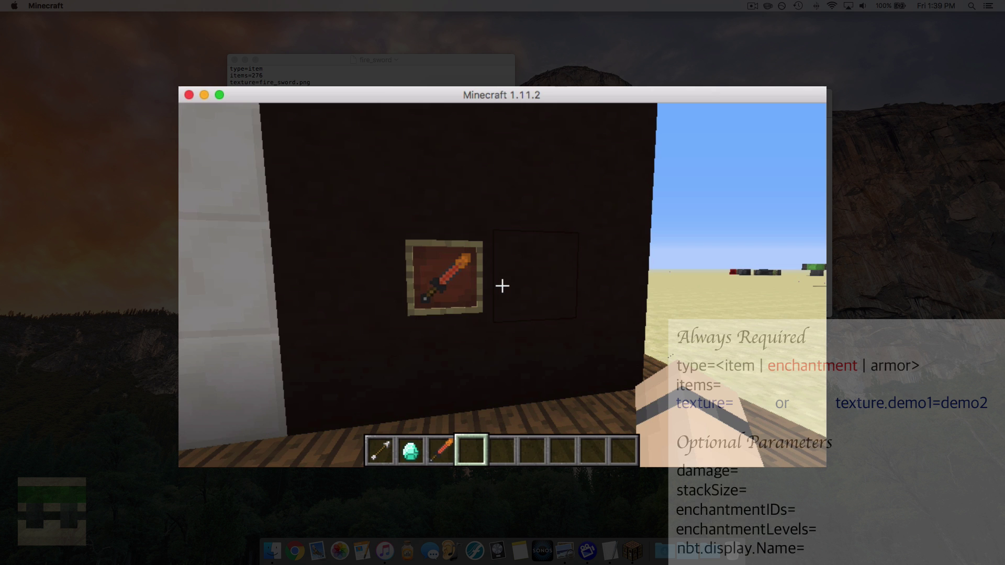
Hold the sword from the third hotbar slot in Minecraft to inspect its texture, and switch back to TextEdit
key(3)
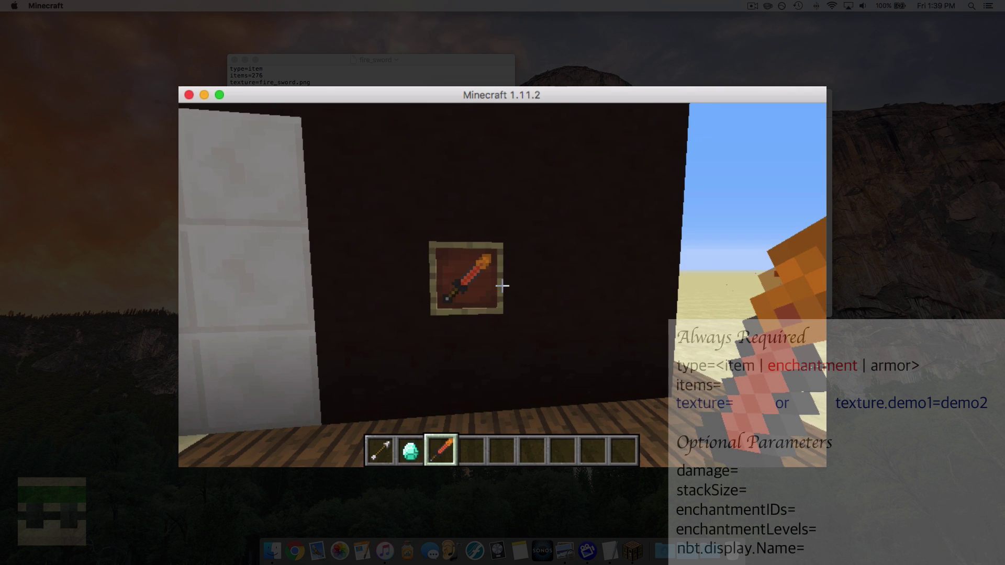
key(Escape)
key(super+Tab)
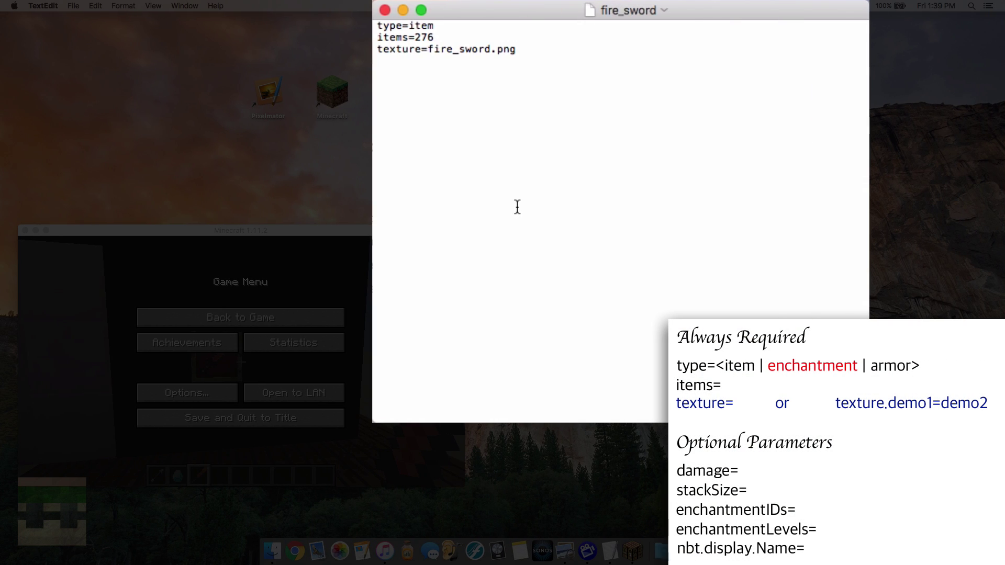
Add a fourth line beginning with damage= below the texture line in the fire_sword document
key(Return)
text(damage)
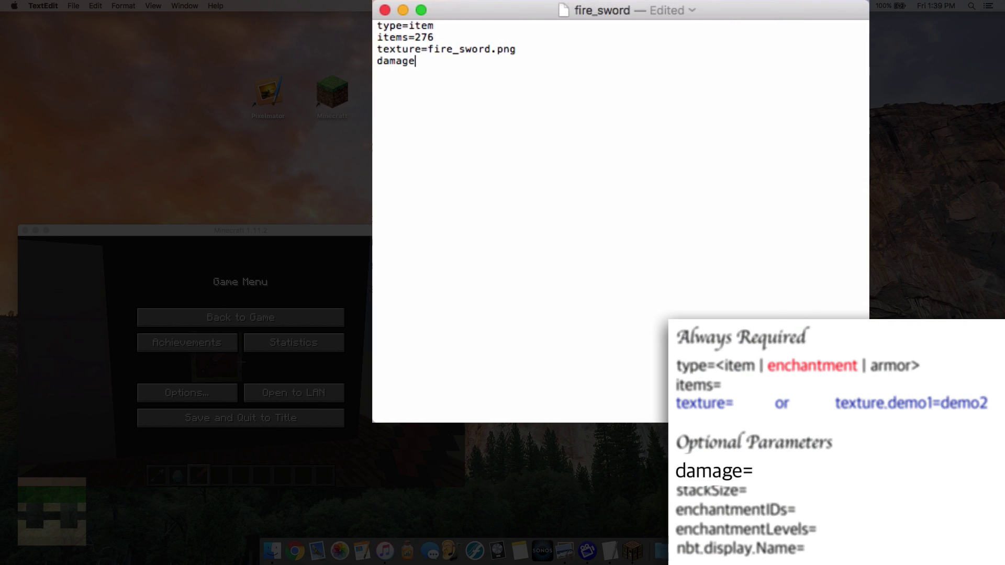
text(=)
Try the example ranges 0-24, 34- and -34 as the damage value, clearing each one
text(0-)
text(24)
key(BackSpace)
key(BackSpace)
key(BackSpace)
key(BackSpace)
text(34-)
key(BackSpace)
key(BackSpace)
key(BackSpace)
text(-34)
key(BackSpace)
key(BackSpace)
key(BackSpace)
Set the damage value to 1 and save the fire_sword file
text(1)
key(cmd+s)
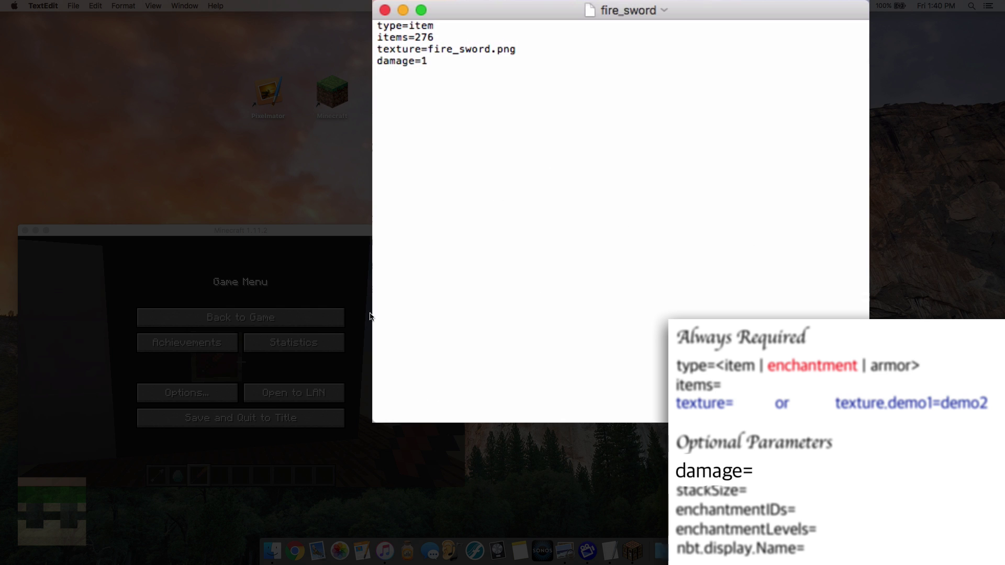
Return to the paused Minecraft game and reload its resource packs
click(280, 323)
click(440, 271)
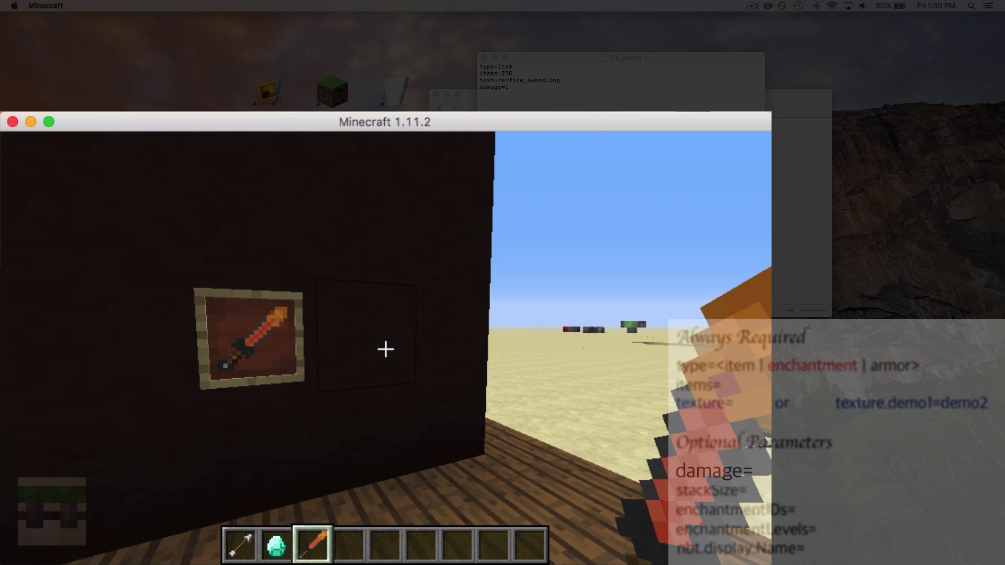
key(F3+t)
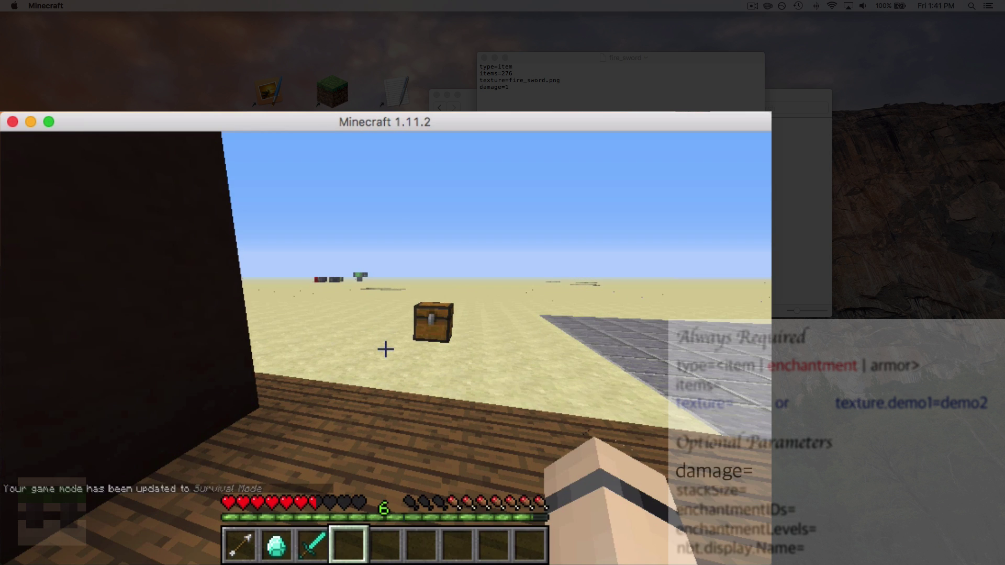
Strike the pig repeatedly with the diamond sword in Survival Mode to test the damage=1 texture, and pause the game
key(w)
key(3)
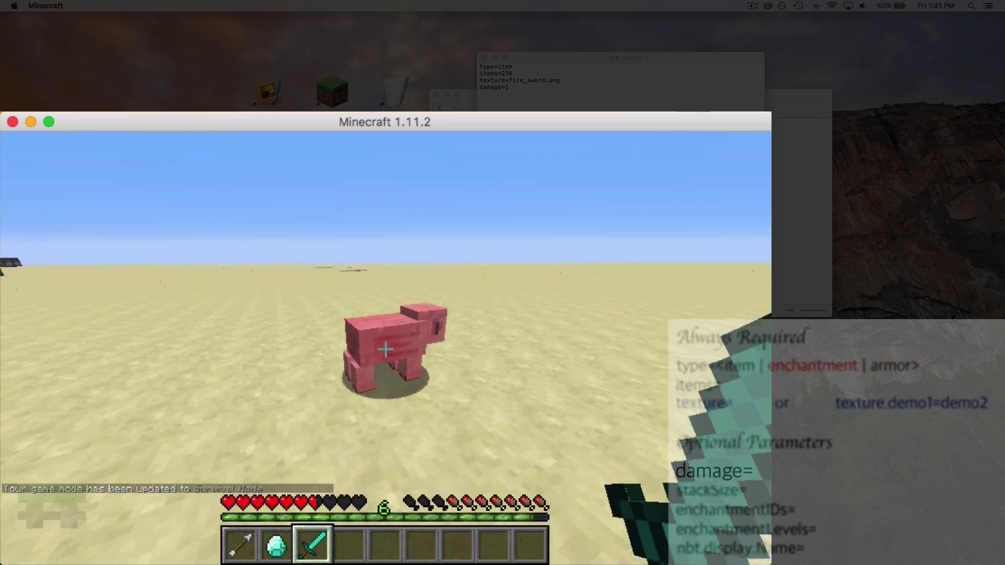
click(385, 349)
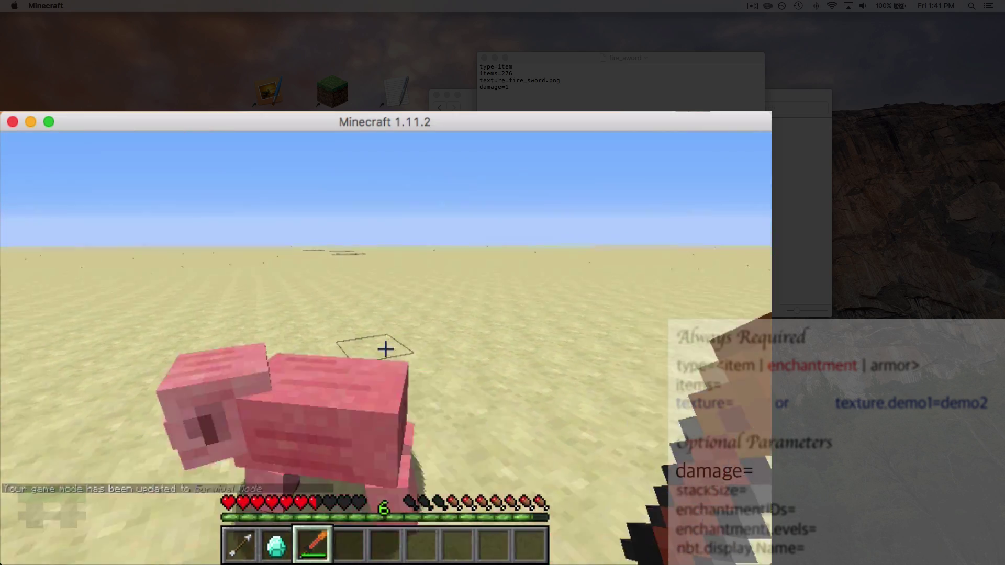
click(386, 349)
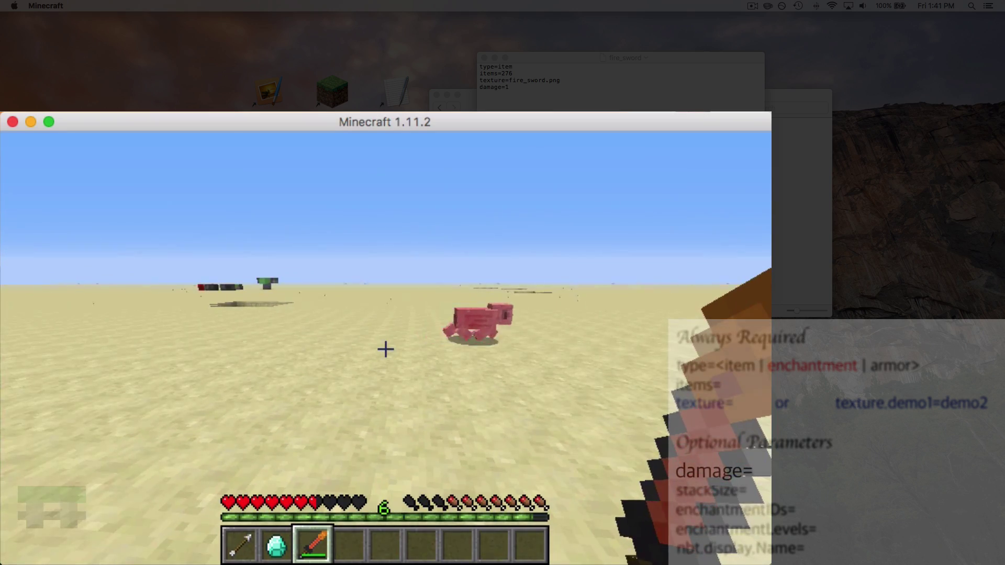
click(385, 349)
click(386, 349)
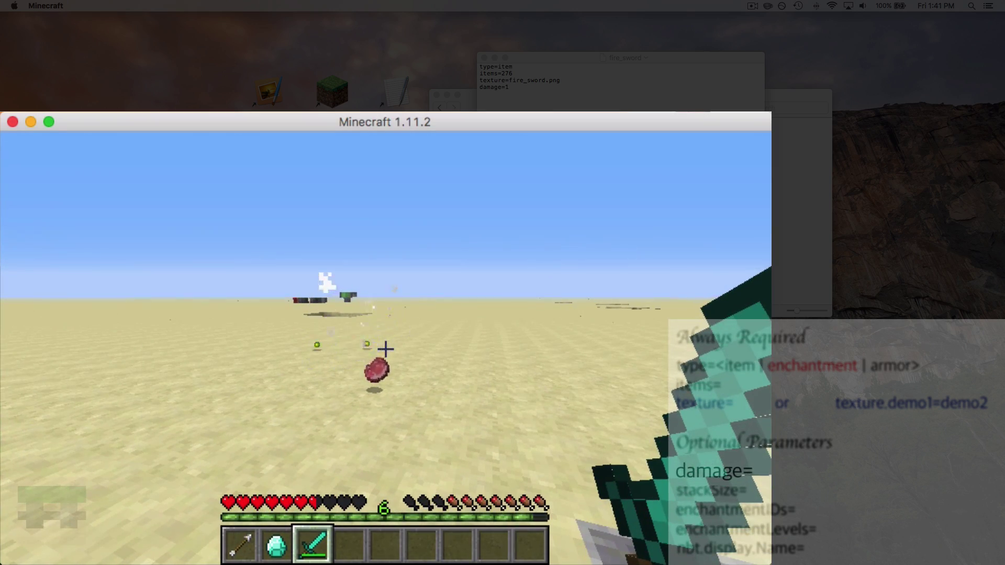
click(386, 349)
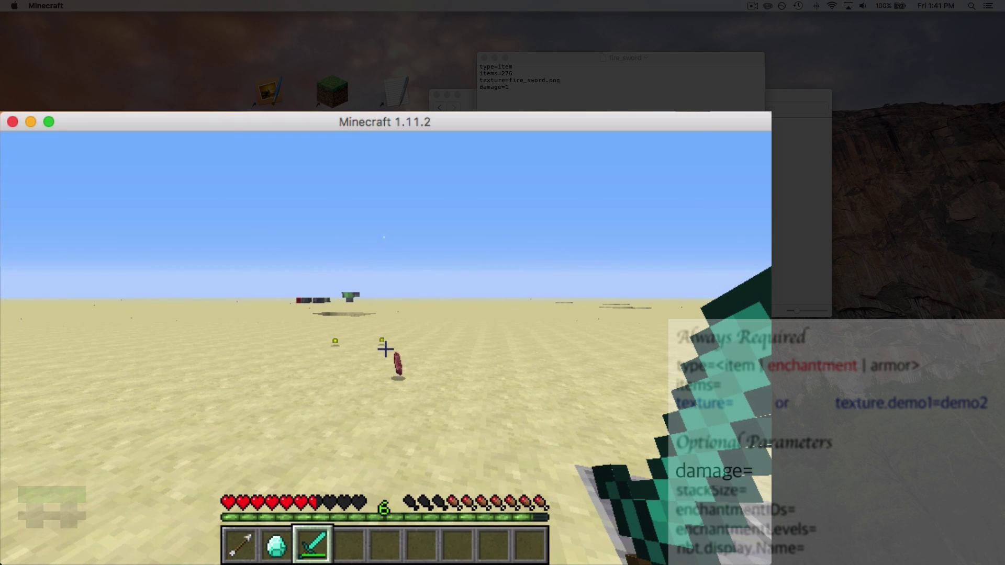
key(Escape)
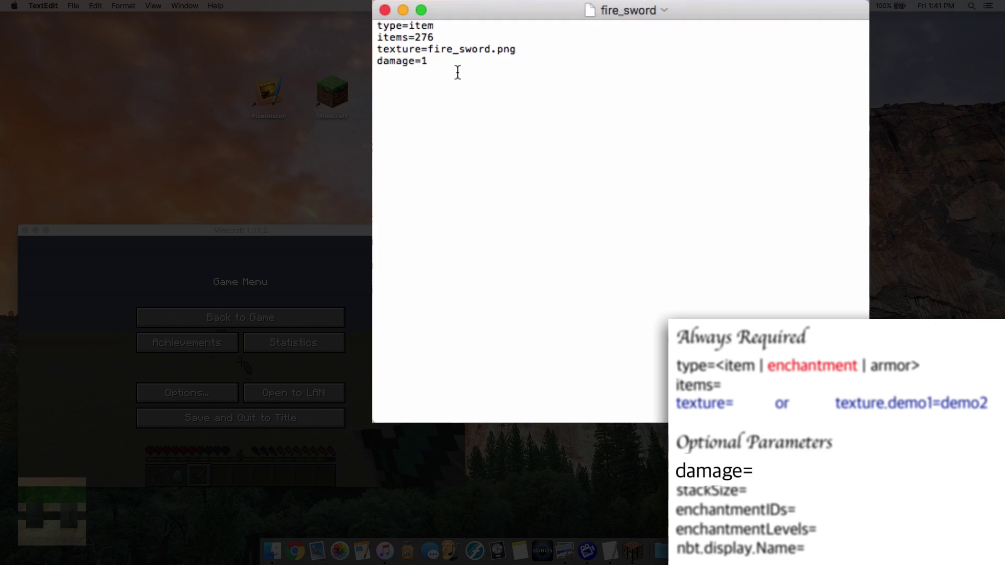
Delete the damage=1 entry from the last line of the fire_sword document
key(BackSpace)
key(BackSpace)
key(BackSpace)
key(BackSpace)
key(BackSpace)
key(BackSpace)
key(BackSpace)
key(BackSpace)
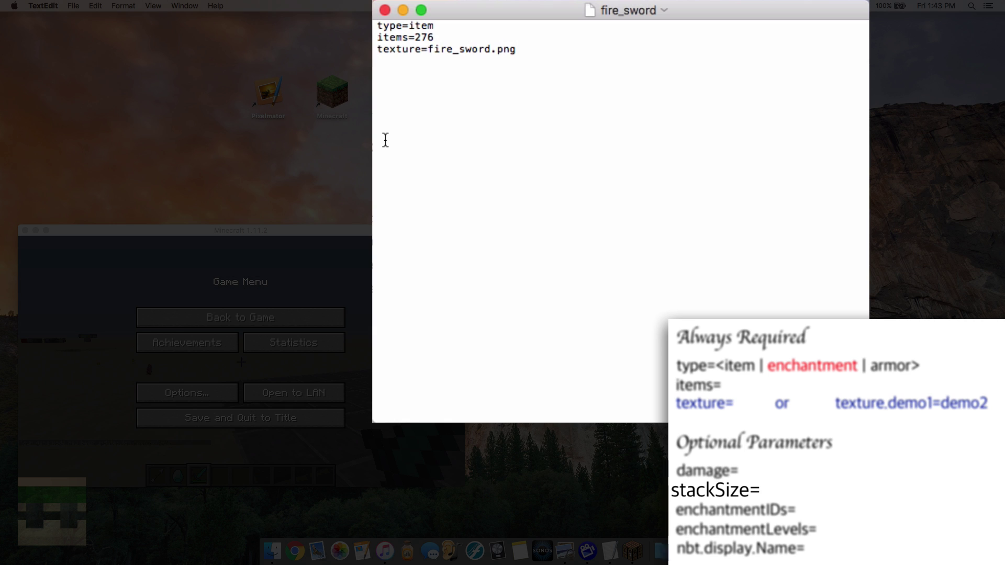
Enter stackSize= on the line below the texture entry in the fire_sword document
text(sta)
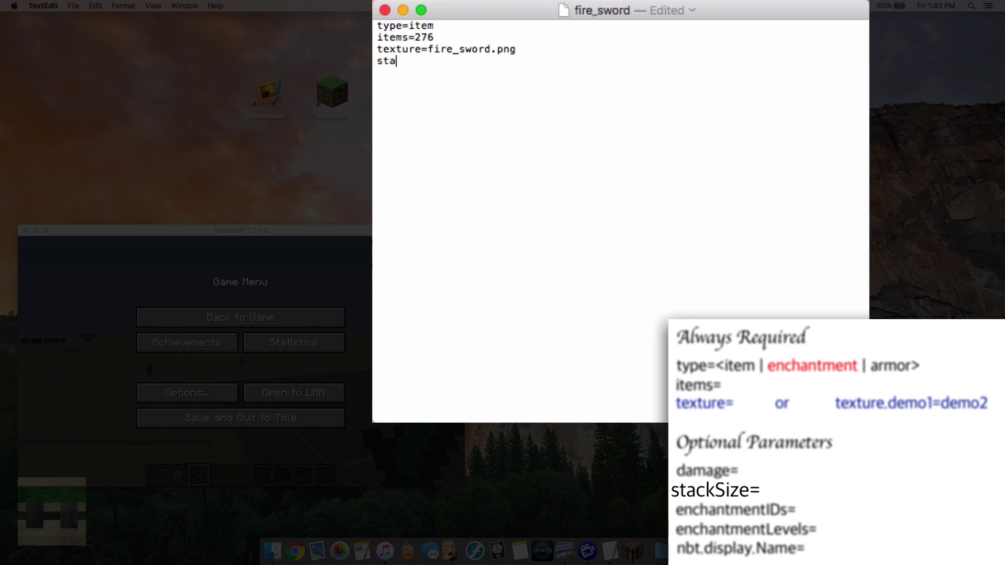
text(ckSize)
text(=)
Try the example range 0-64 as the stackSize value and clear it
text(0)
text(-)
text(64)
key(BackSpace)
key(BackSpace)
key(BackSpace)
key(BackSpace)
Set stackSize to 2, change the items ID to 262 and save the file
text(2)
key(BackSpace)
key(BackSpace)
text(62)
key(super+s)
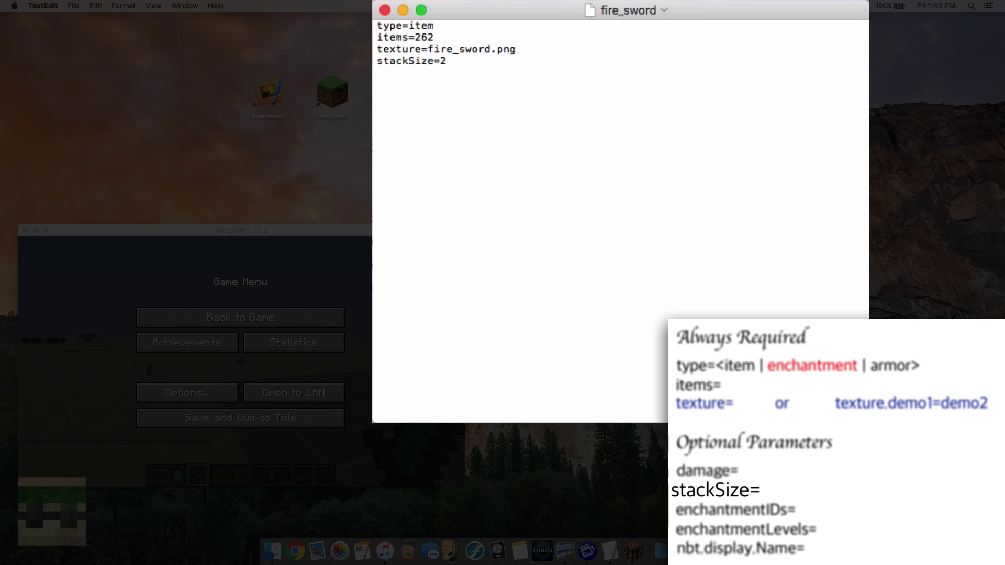
Return to Minecraft, add another arrow from the Combat items to the first hotbar slot and hold the stack of two
click(265, 321)
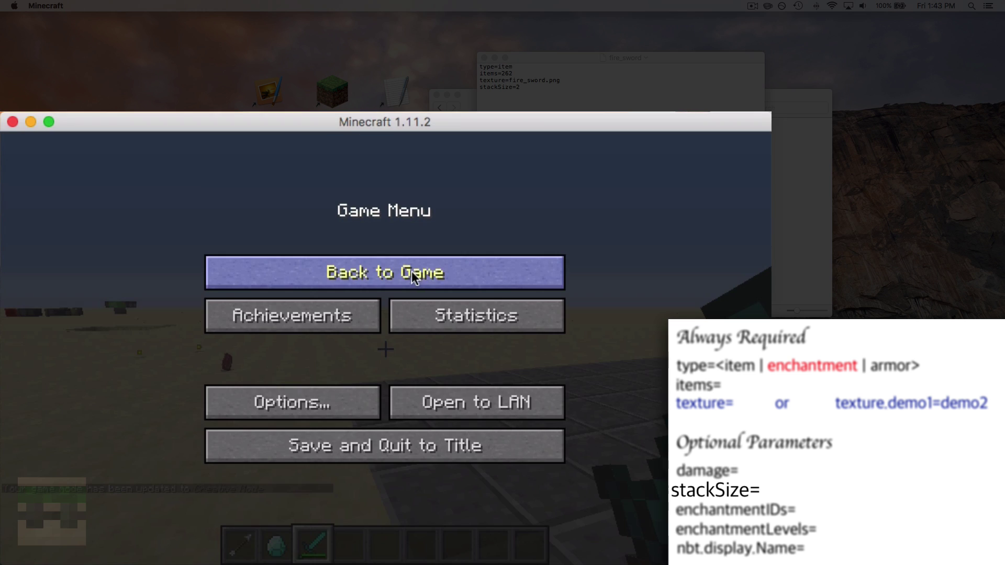
click(410, 271)
key(e)
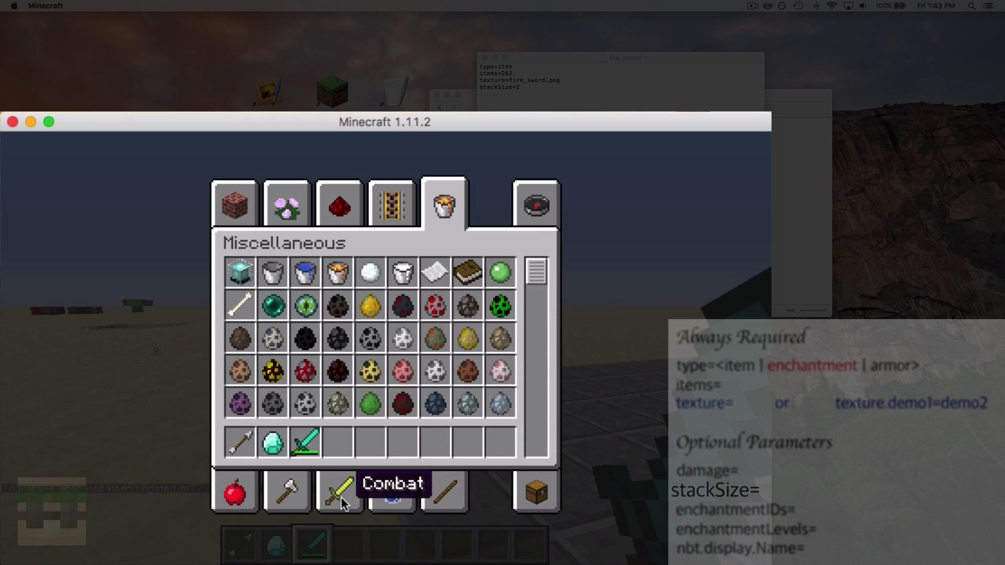
click(339, 492)
click(272, 273)
click(240, 442)
key(e)
key(1)
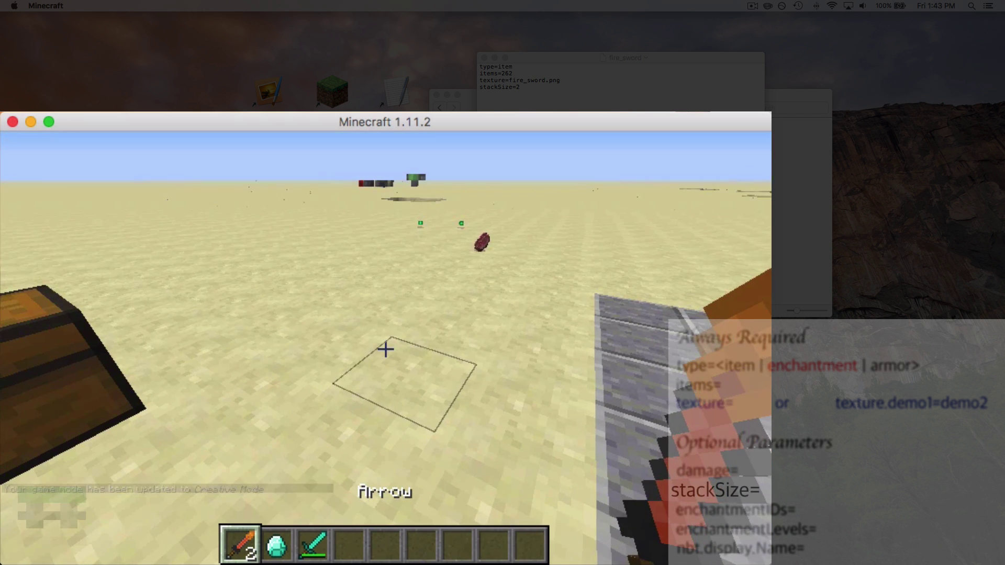
Drop one arrow and pick it up again to compare the textures of both stack sizes, and pause the game
key(q)
key(s)
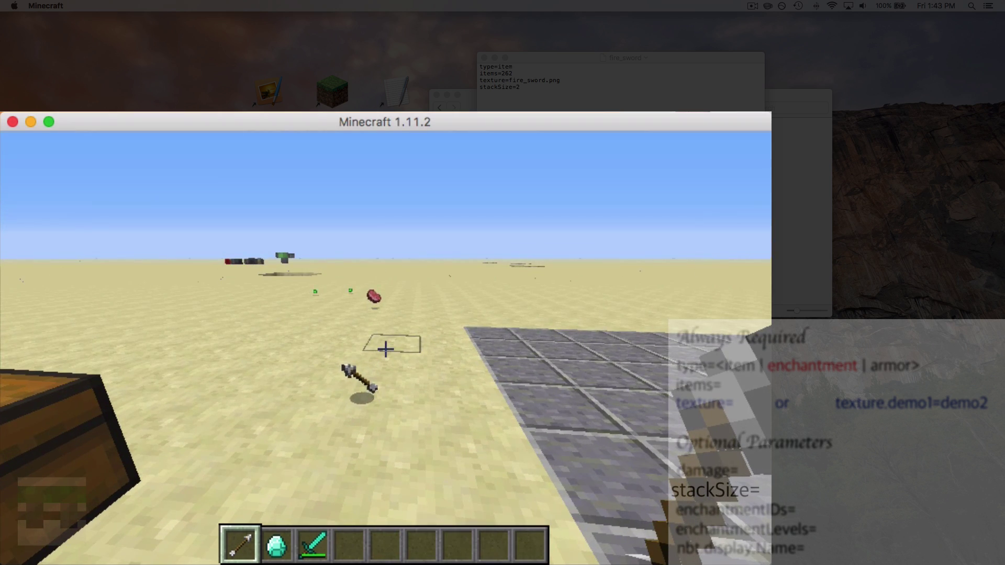
key(w)
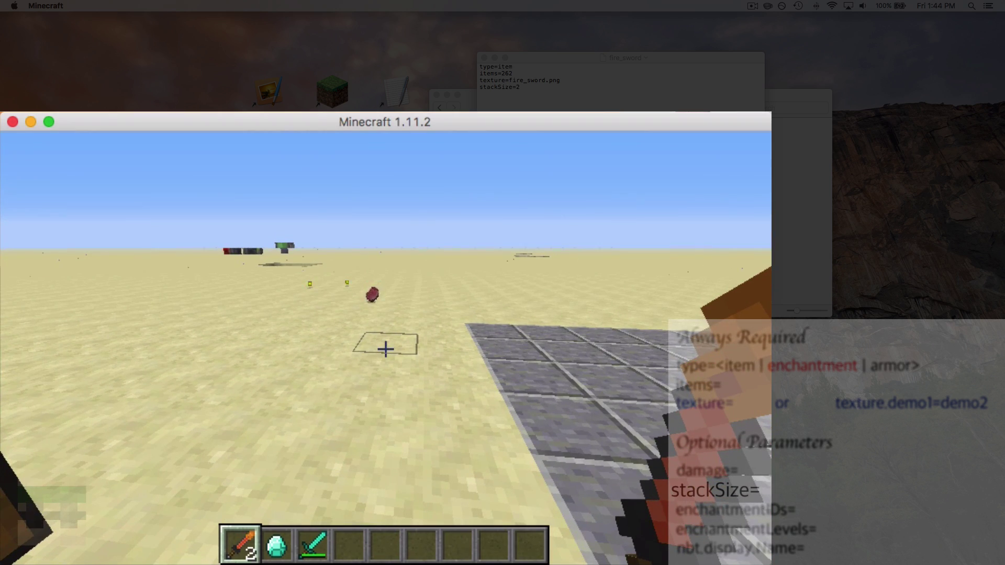
key(Escape)
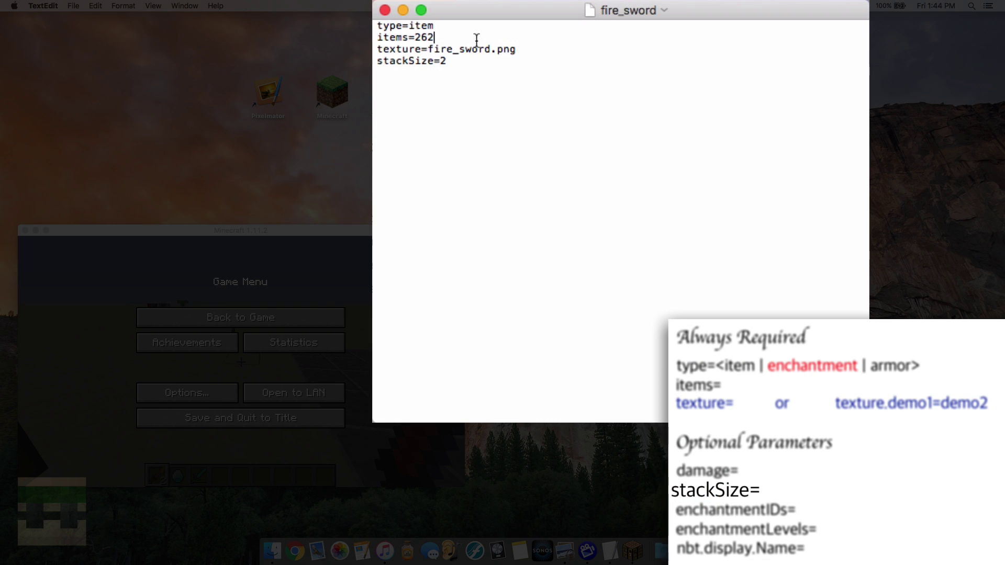
Change the items ID back to 276 in the fire_sword document
click(472, 40)
key(BackSpace)
key(BackSpace)
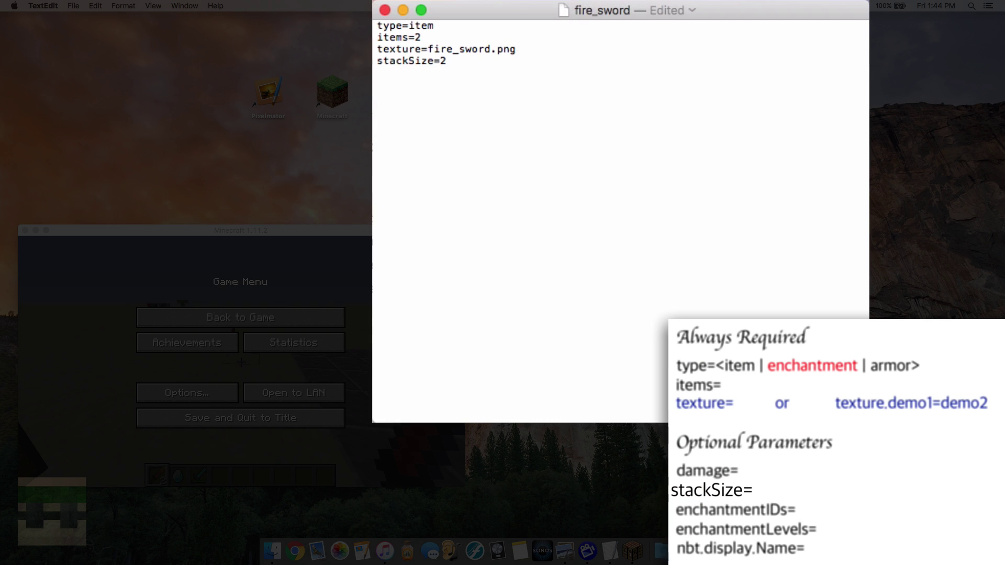
text(76)
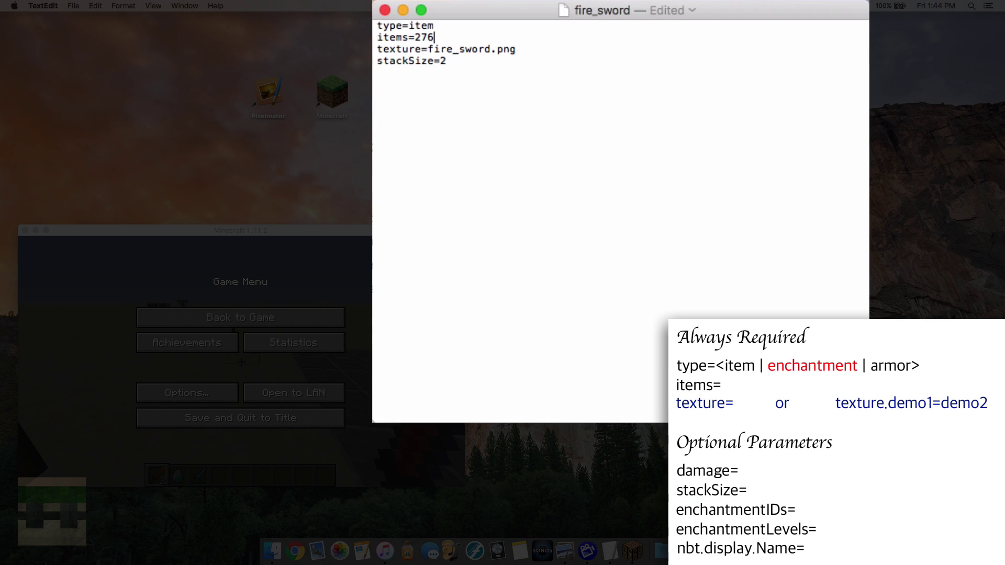
Replace the stackSize line in the fire_sword document with enchantmentIDs=20
click(451, 63)
key(BackSpace)
key(BackSpace)
key(BackSpace)
key(BackSpace)
key(BackSpace)
key(BackSpace)
key(BackSpace)
key(BackSpace)
key(BackSpace)
key(BackSpace)
key(BackSpace)
text(enchantment)
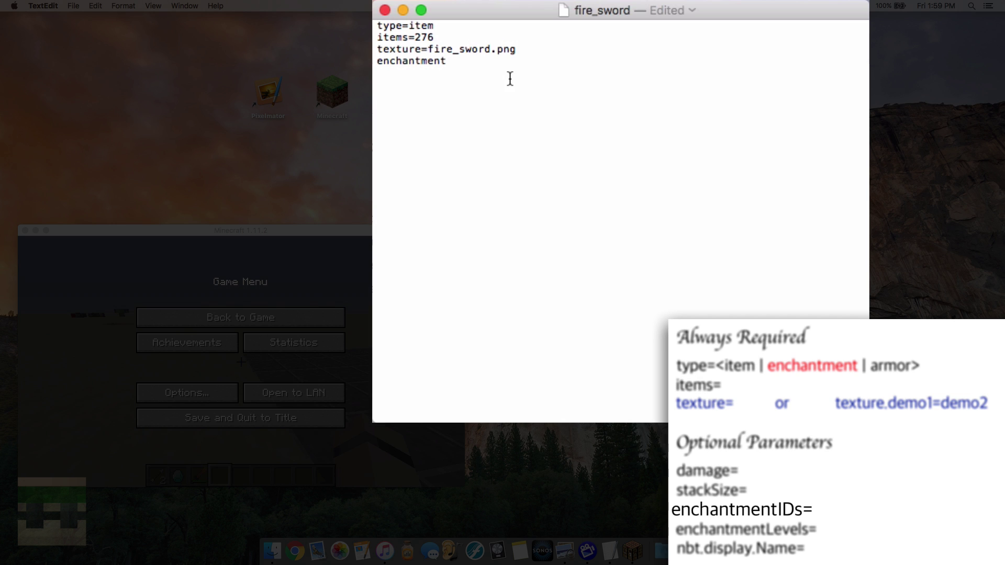
text(IDs=)
text(20)
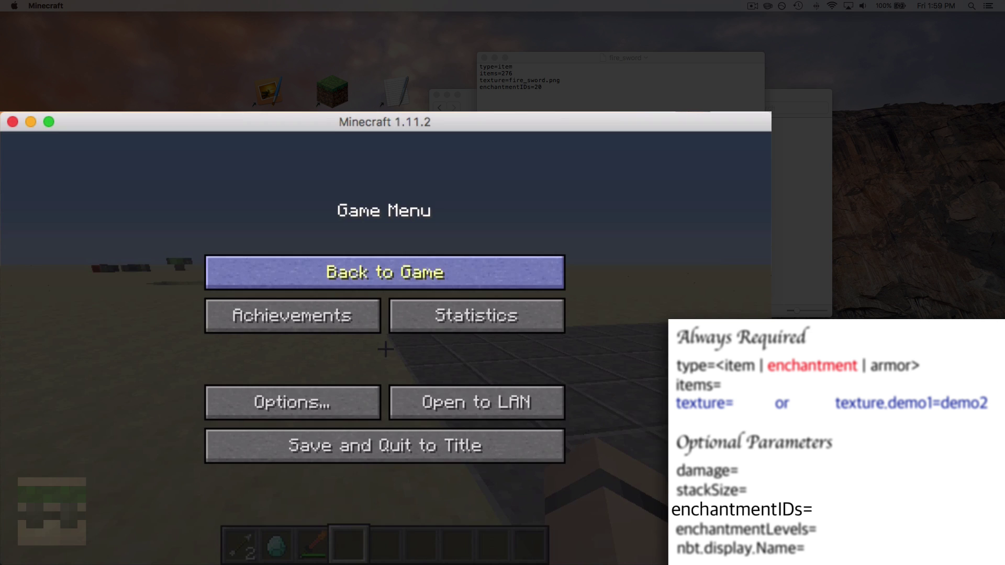
Resume the Minecraft game, reload the resource packs and add an Enchanted Book from the creative inventory to the fourth hotbar slot
key(Escape)
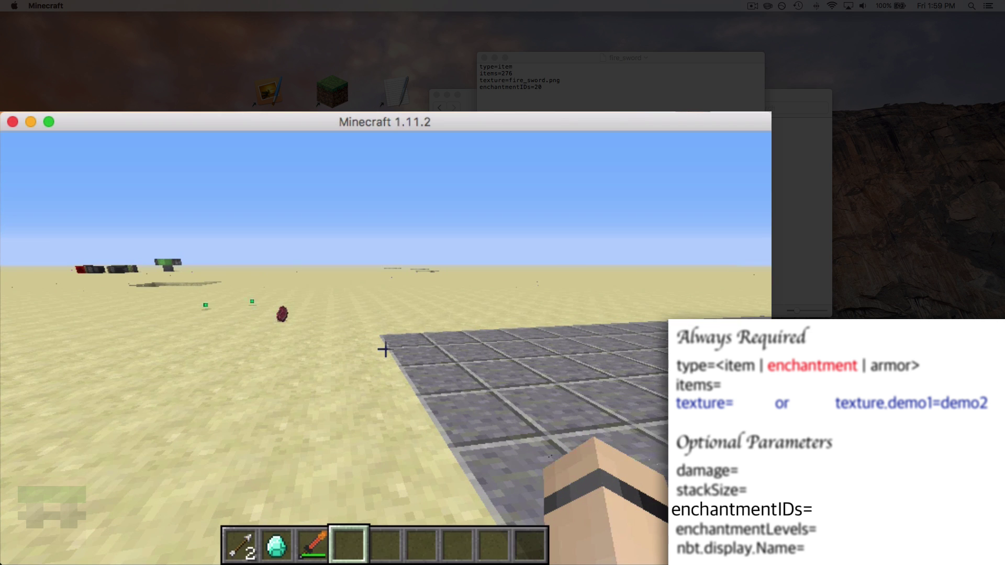
key(F3+t)
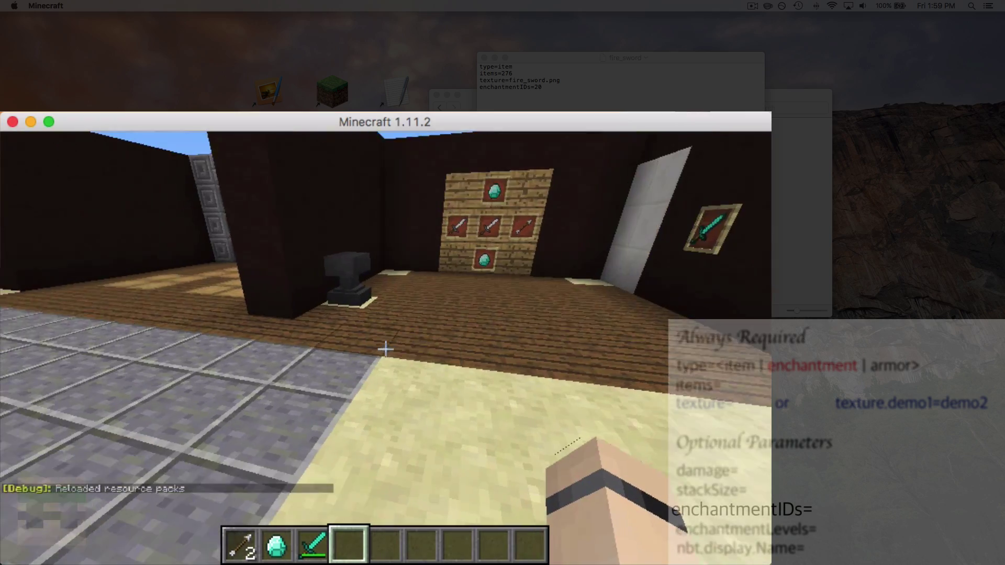
key(e)
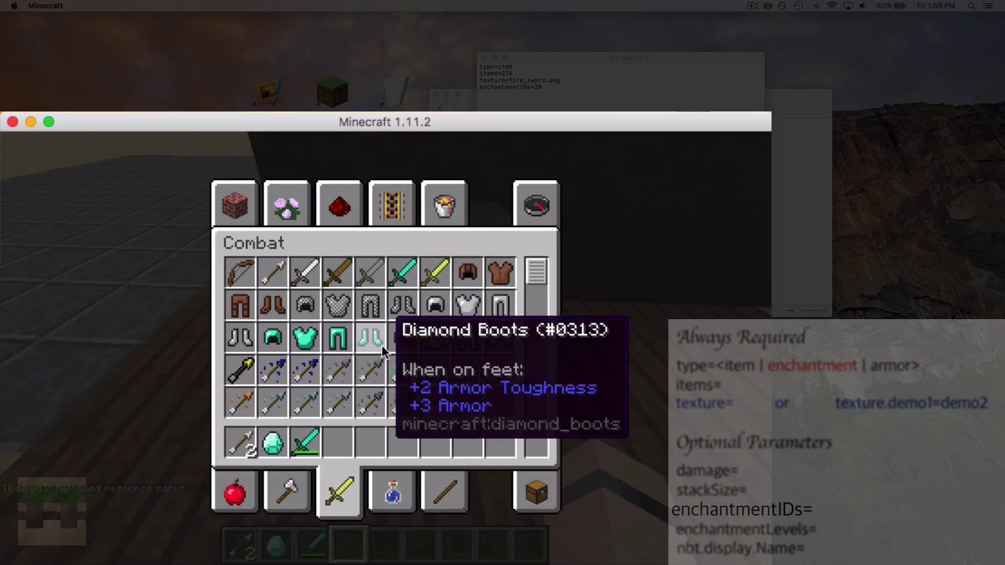
key(e)
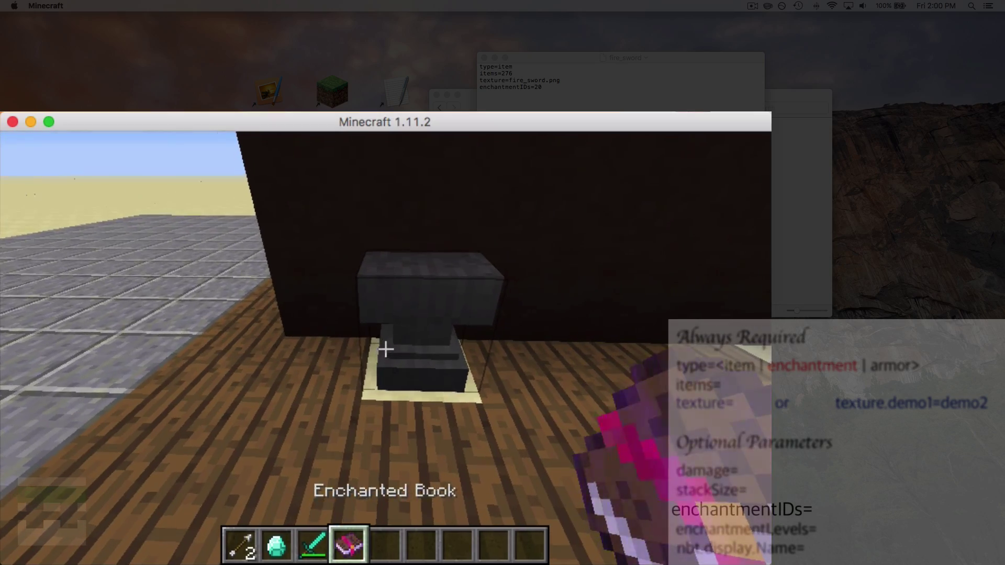
Combine the diamond sword with the Fire Aspect II book in the anvil and put the enchanted sword in the third hotbar slot
right_click(385, 350)
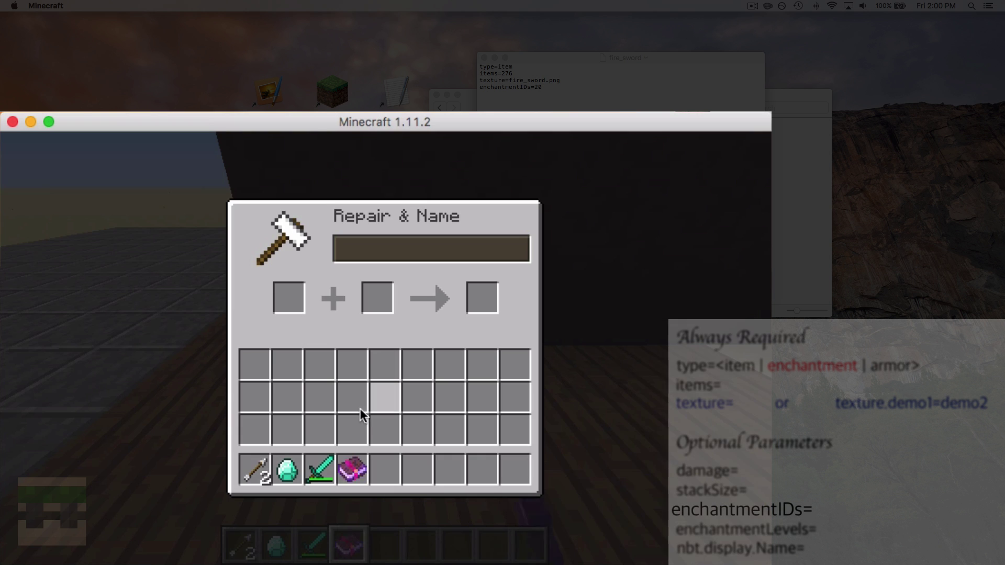
click(329, 467)
click(288, 298)
click(351, 468)
click(369, 306)
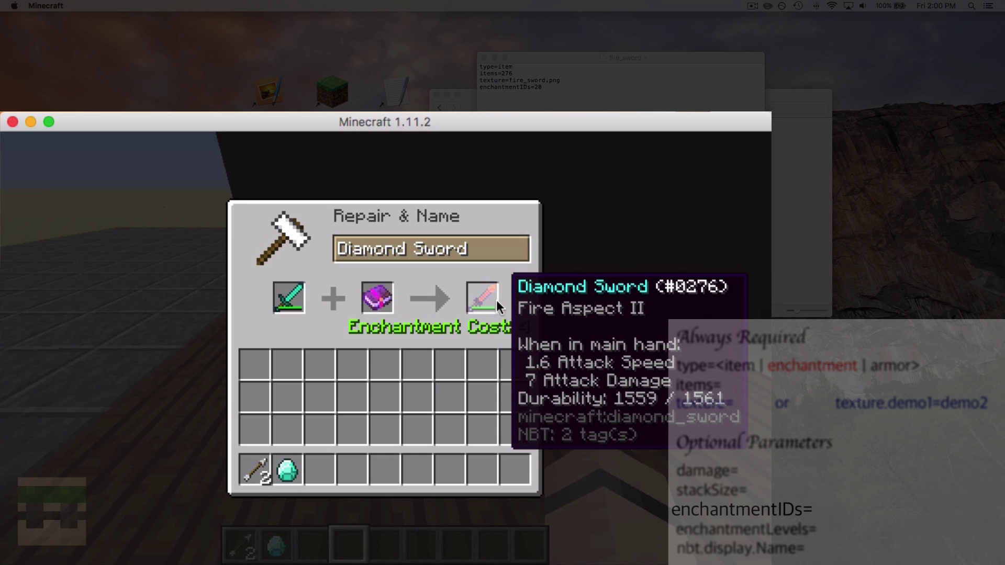
click(491, 302)
click(328, 468)
key(e)
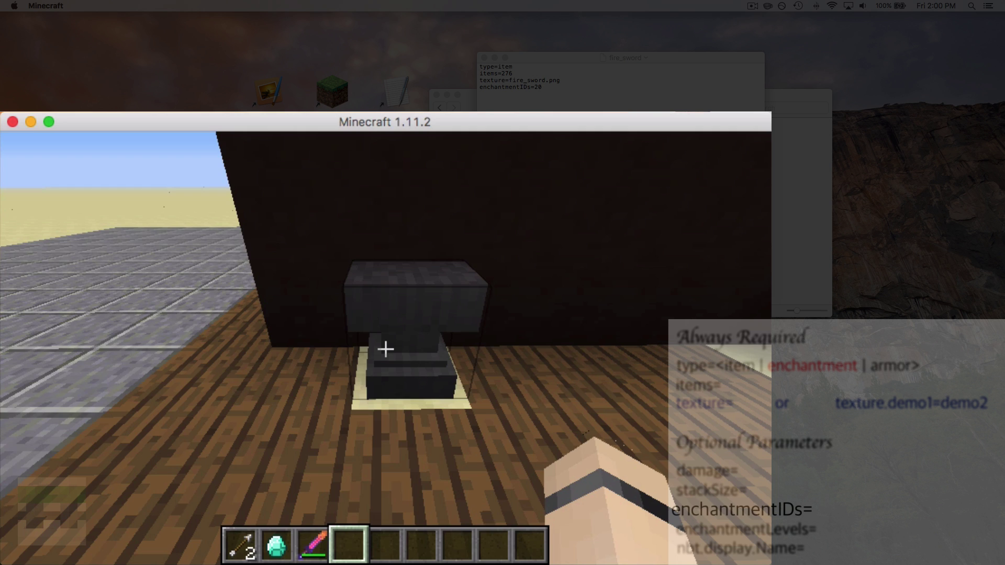
Pause the game, add the line enchantmentLevels=1 below enchantmentIDs in the fire_sword document and save it
key(Escape)
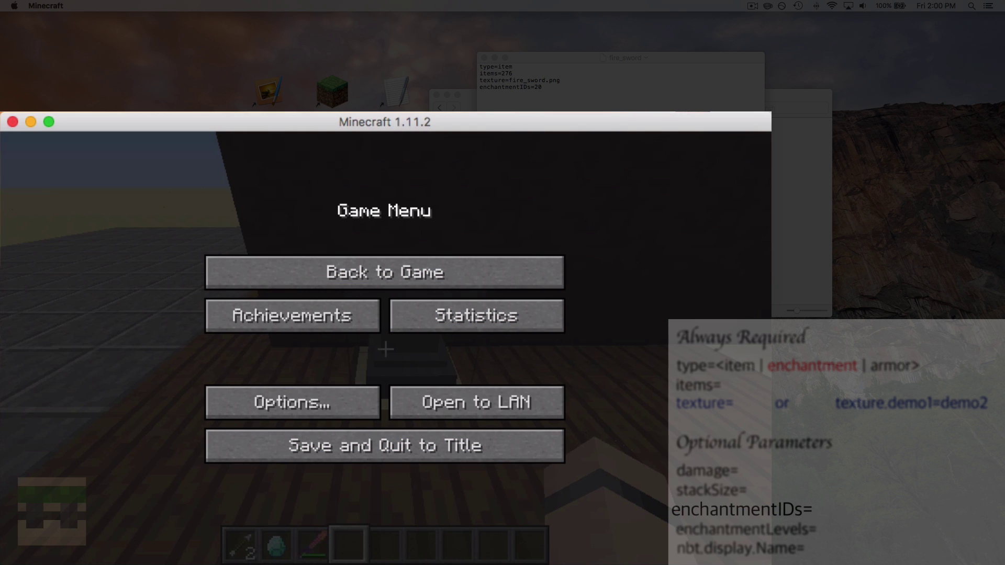
key(super+Tab)
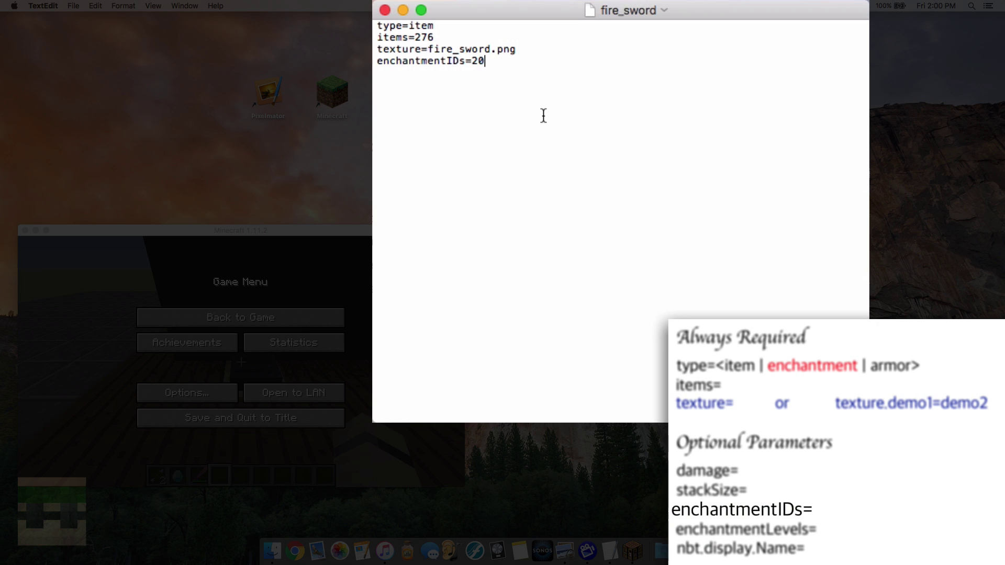
key(Return)
text(encha)
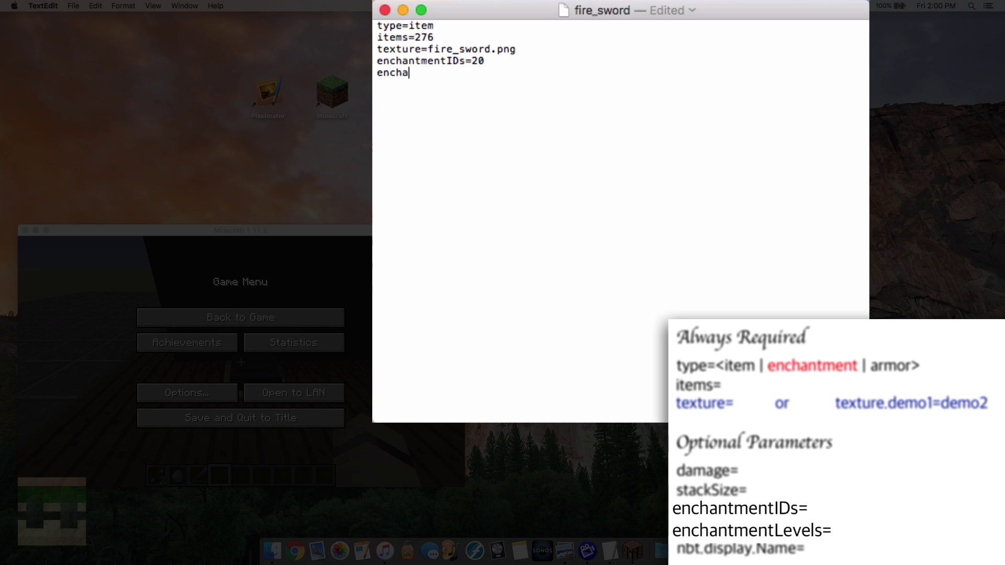
text(ntmentLevels=)
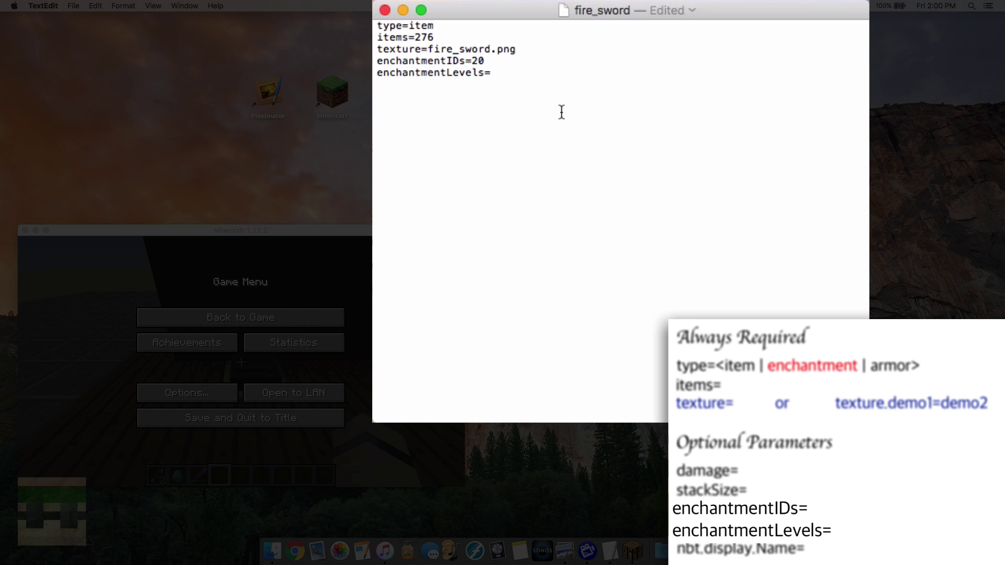
text(1)
key(cmd+s)
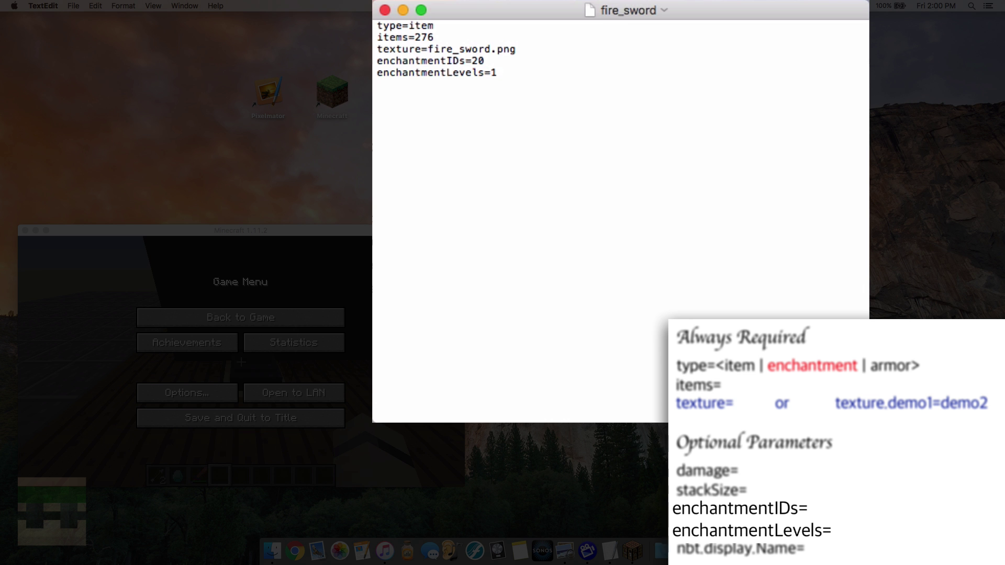
Resume the Minecraft game, reload the resource packs and check the enchanted sword's texture in the inventory
click(369, 291)
click(385, 269)
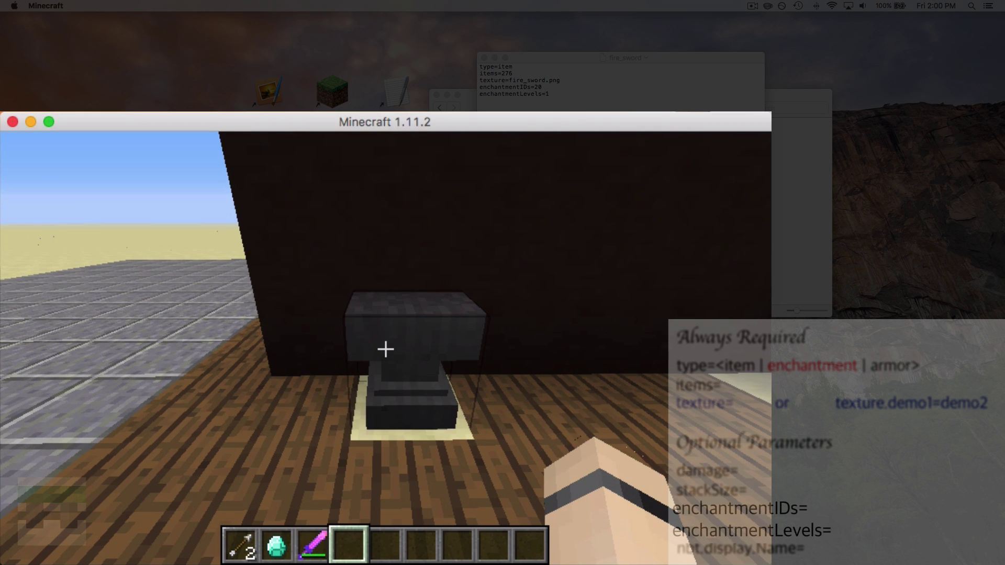
key(F3+t)
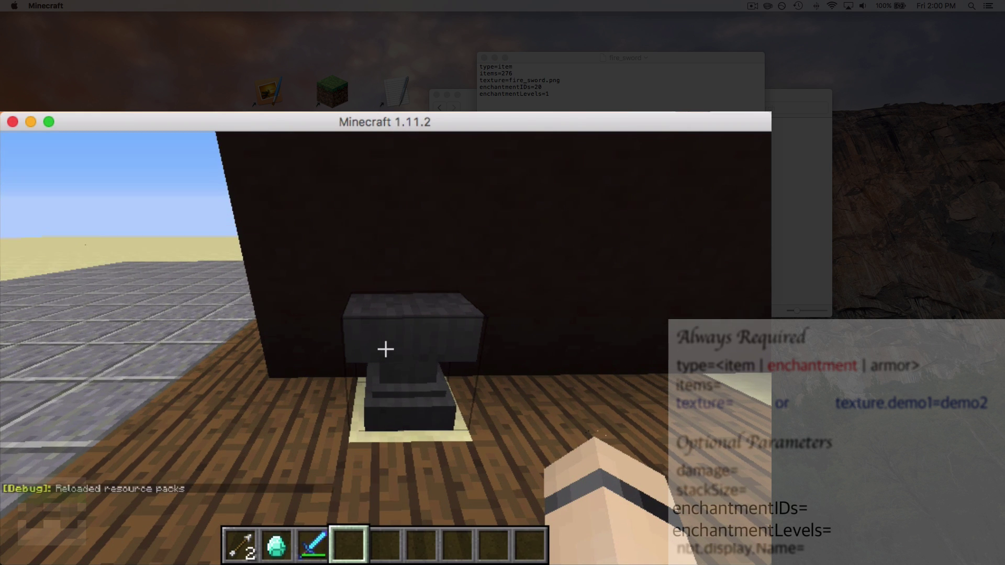
key(e)
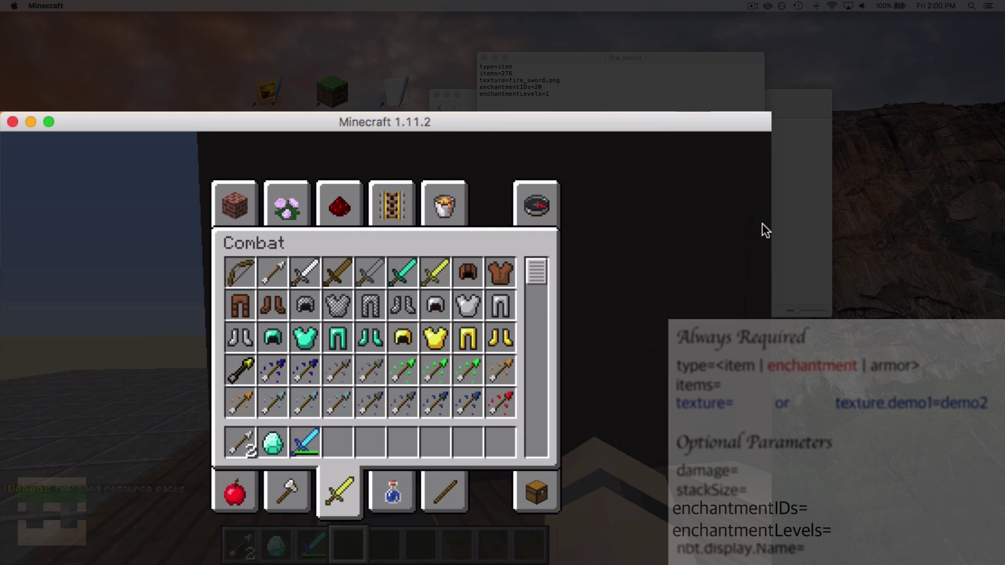
key(e)
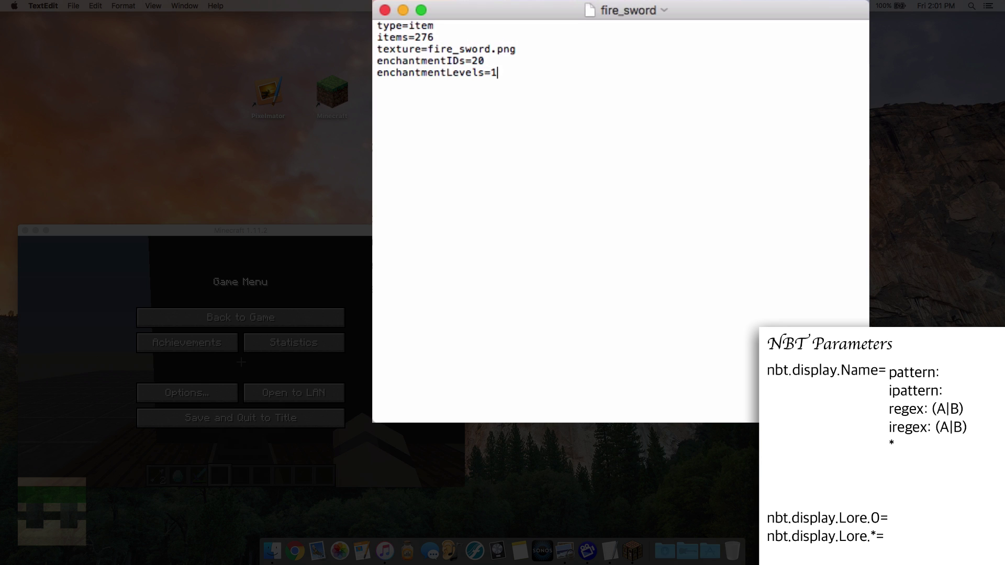
Replace the enchantmentIDs and enchantmentLevels lines in the fire_sword document with nbt.display.Name=pattern:Fire and save
drag(497, 73, 376, 61)
key(BackSpace)
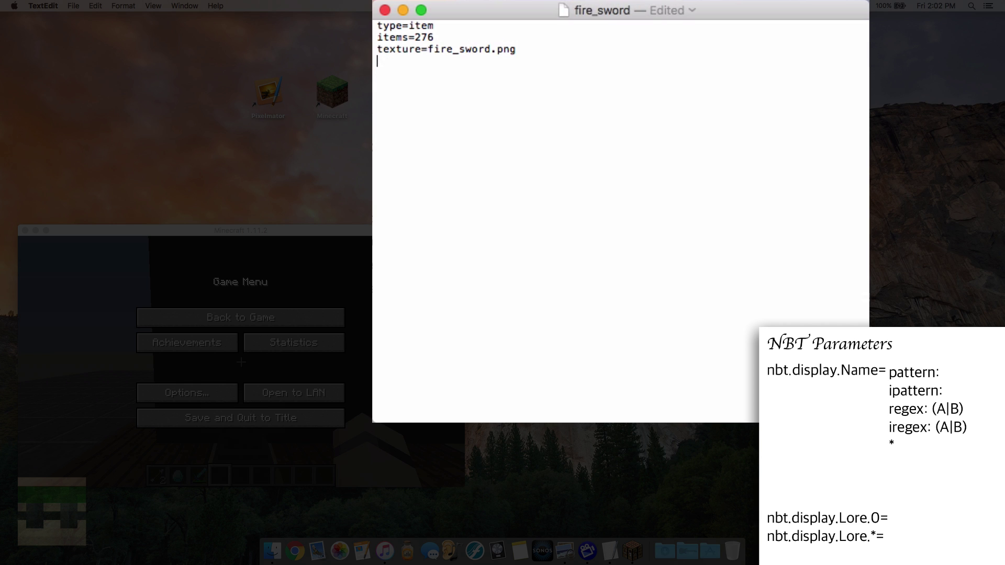
text(nbt.display)
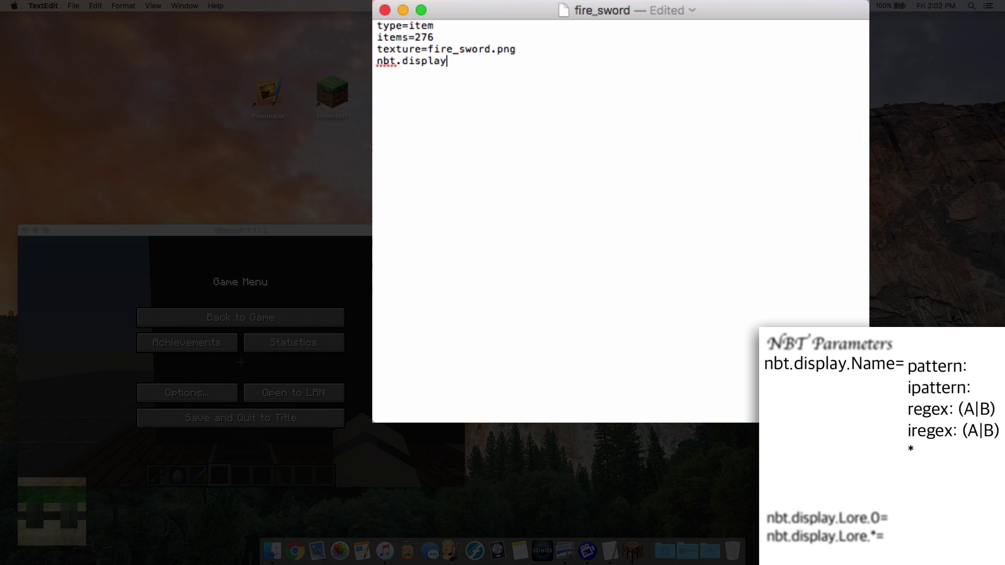
text(.Name=)
text(pattern)
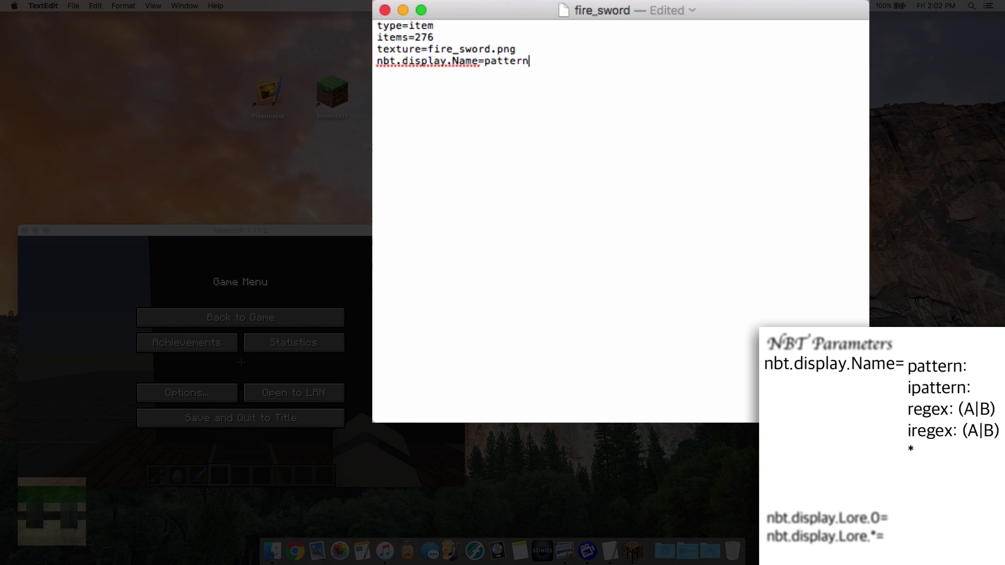
text(:Fire)
key(super+s)
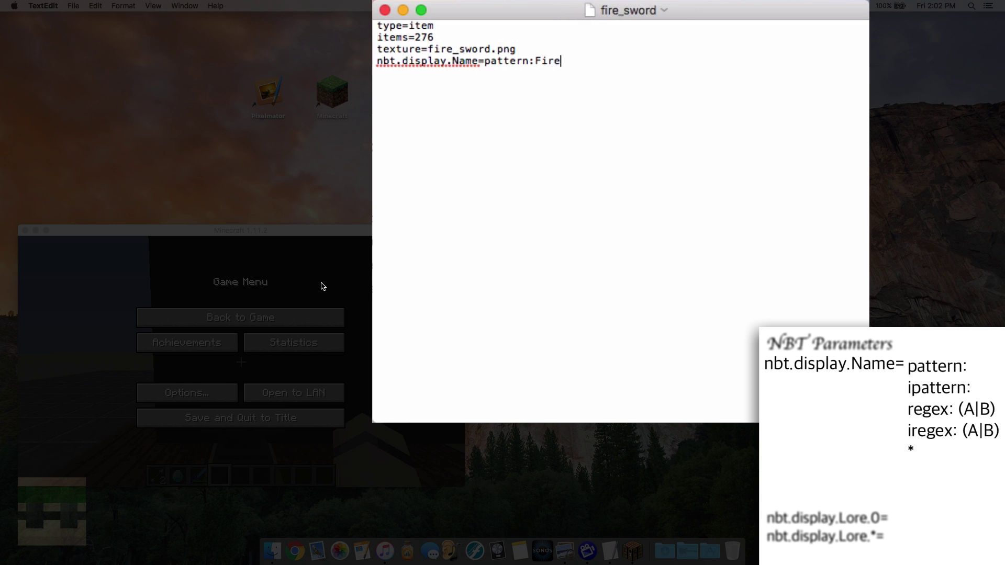
Return to Minecraft, reload the resource packs and place the enchanted sword in the anvil's first slot
key(super+Tab)
click(479, 264)
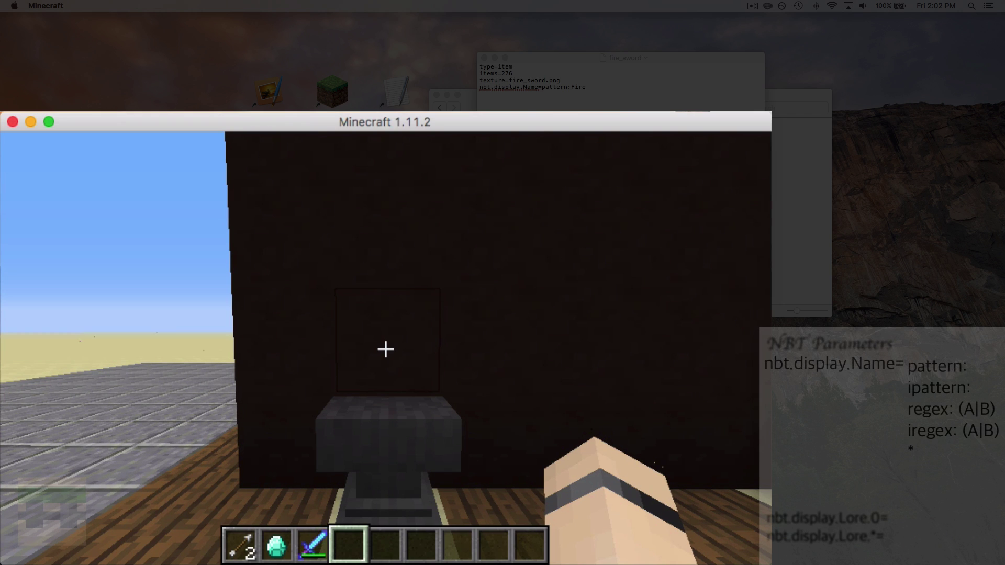
key(F3+t)
right_click(386, 349)
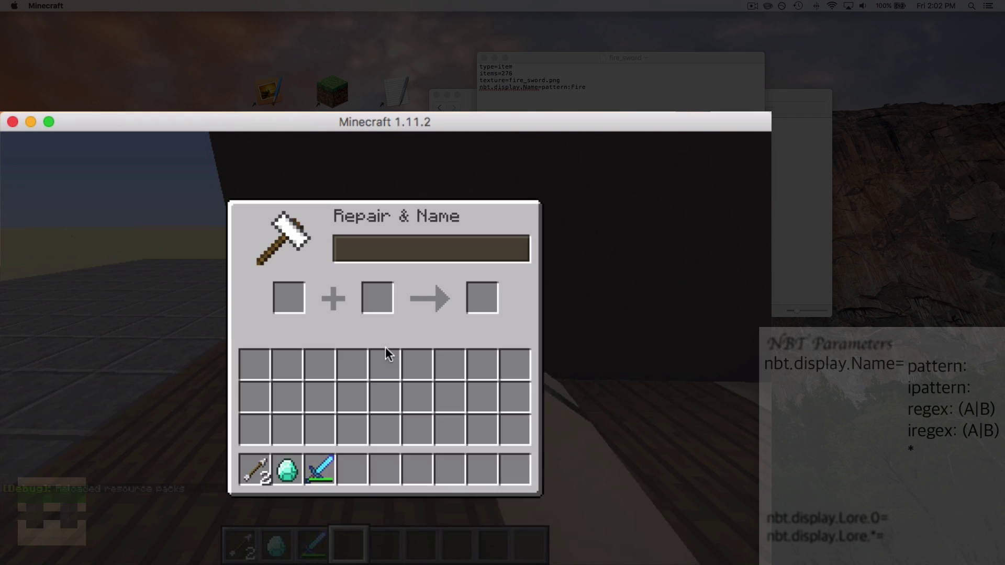
click(320, 470)
click(289, 298)
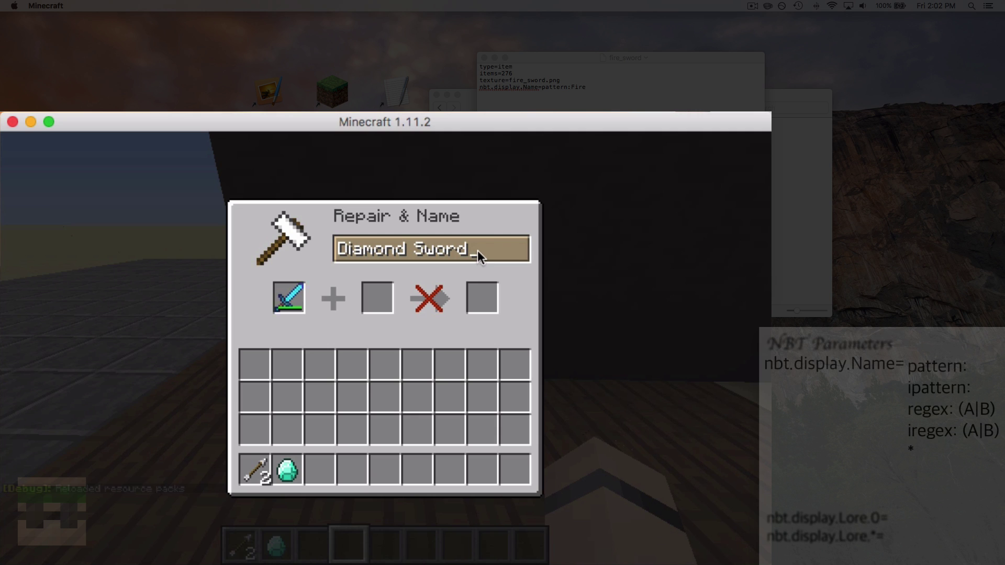
Enter the name Fire for the sword in the anvil to preview the texture of the result
key(BackSpace)
key(BackSpace)
key(BackSpace)
key(BackSpace)
key(BackSpace)
key(BackSpace)
key(BackSpace)
key(BackSpace)
key(BackSpace)
key(BackSpace)
key(BackSpace)
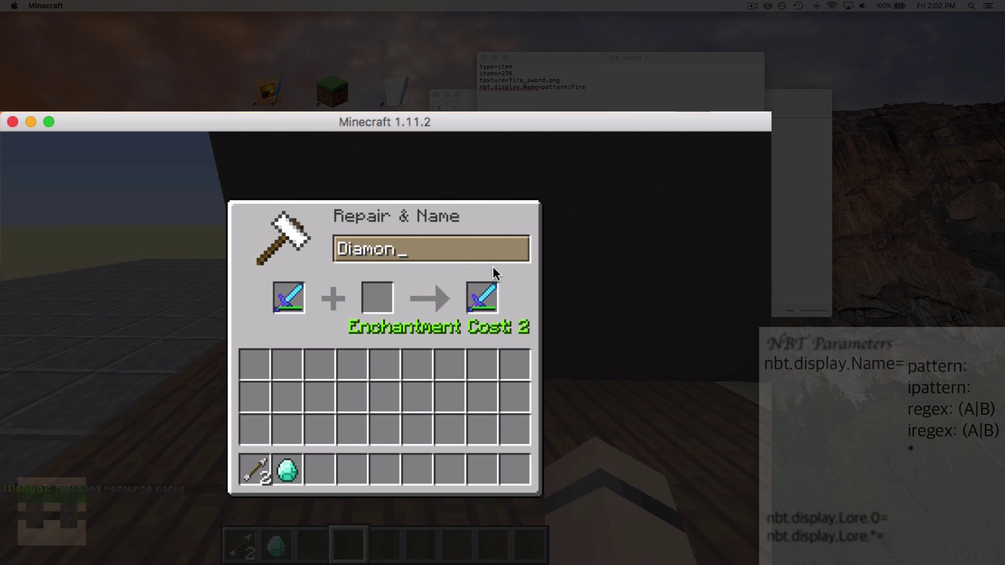
key(BackSpace)
key(BackSpace)
text(Fire)
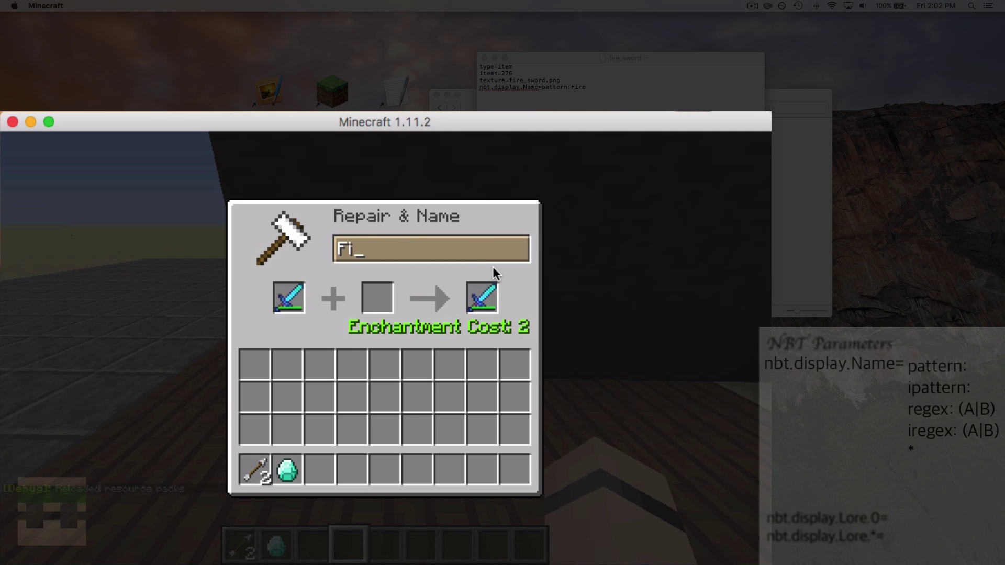
mouse_move(488, 304)
Change the sword's name in the anvil to lowercase fire to compare the resulting texture
key(BackSpace)
key(BackSpace)
key(BackSpace)
key(BackSpace)
text(fire)
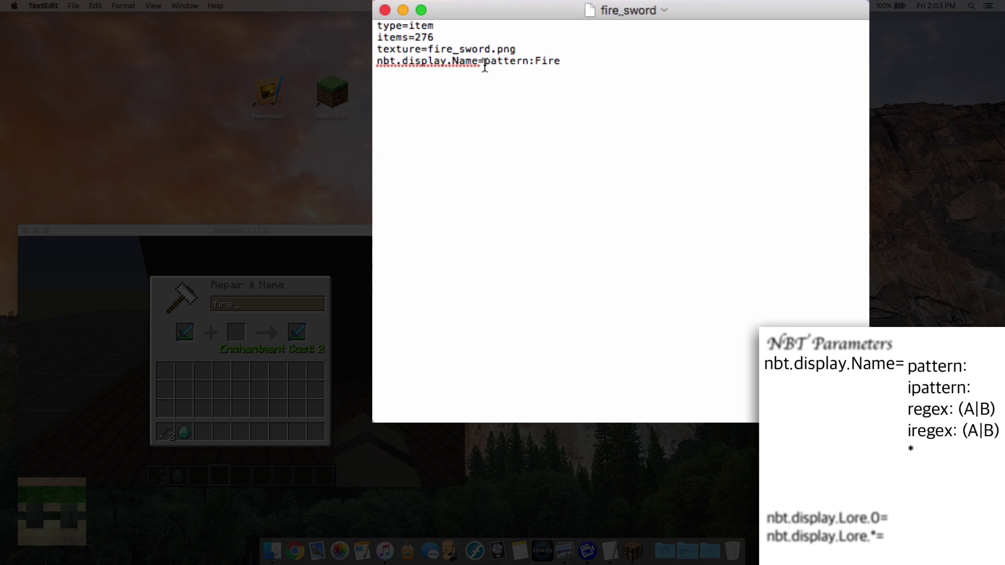
Change pattern to ipattern in the nbt.display.Name line of the fire_sword document and save it
click(484, 61)
text(i)
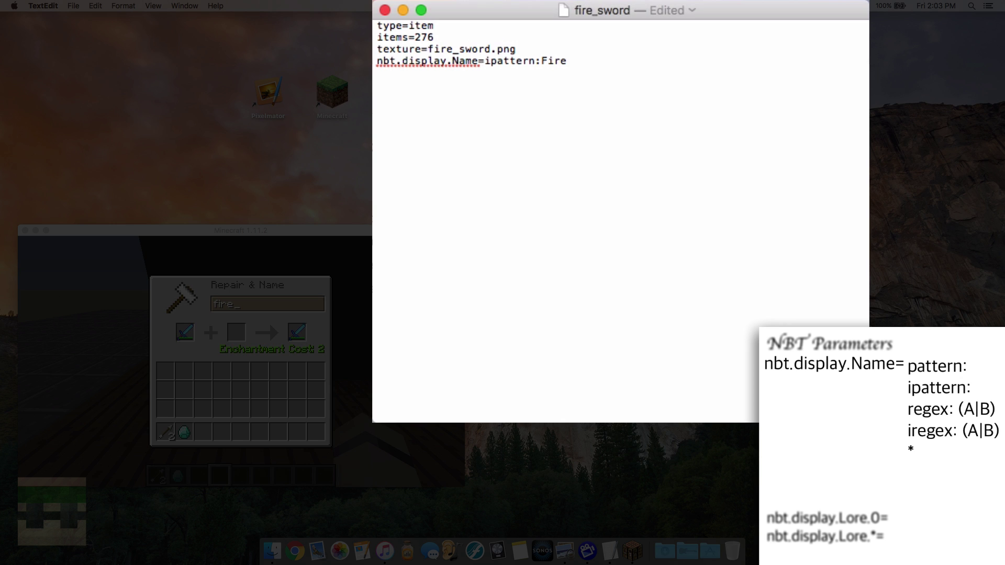
key(super+s)
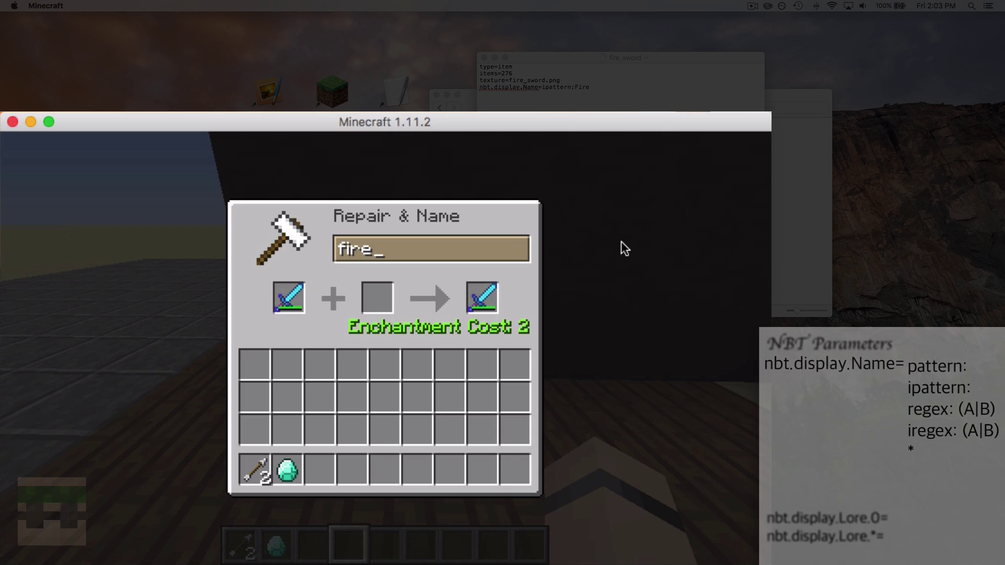
Back in Minecraft, leave the anvil to reload the resource packs, and put the sword in the anvil's first slot again
text(e)
key(Escape)
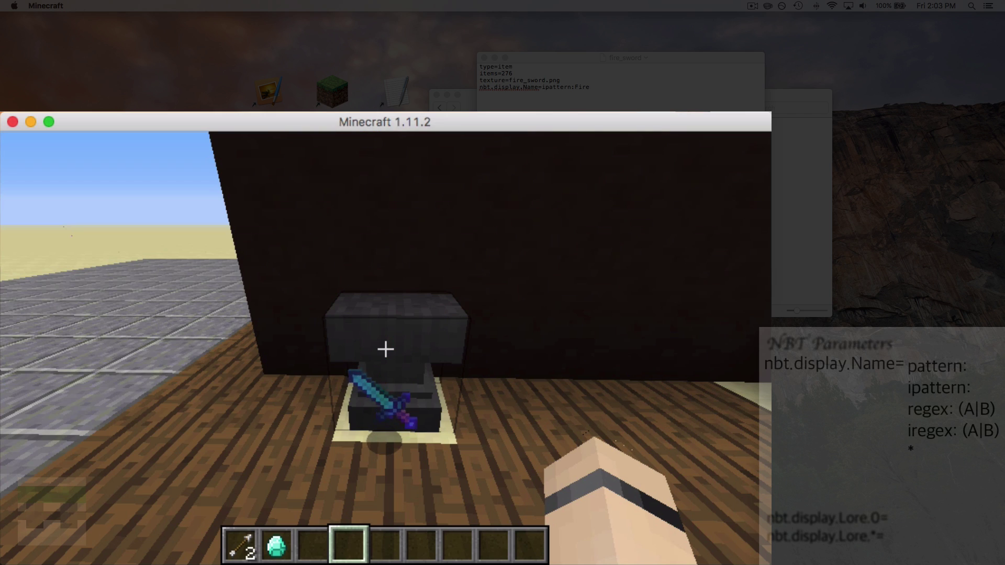
key(F3+t)
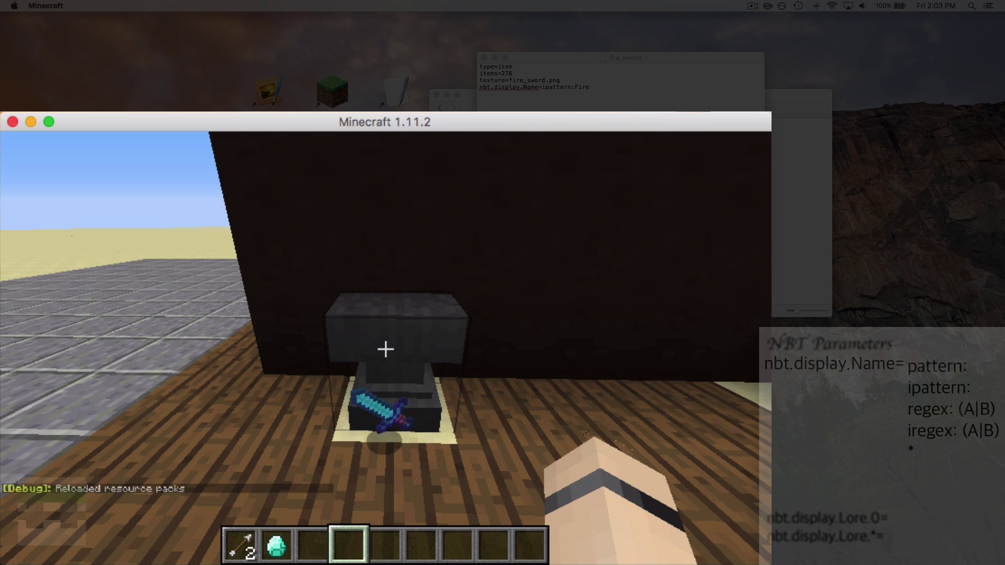
right_click(386, 350)
click(315, 471)
click(279, 291)
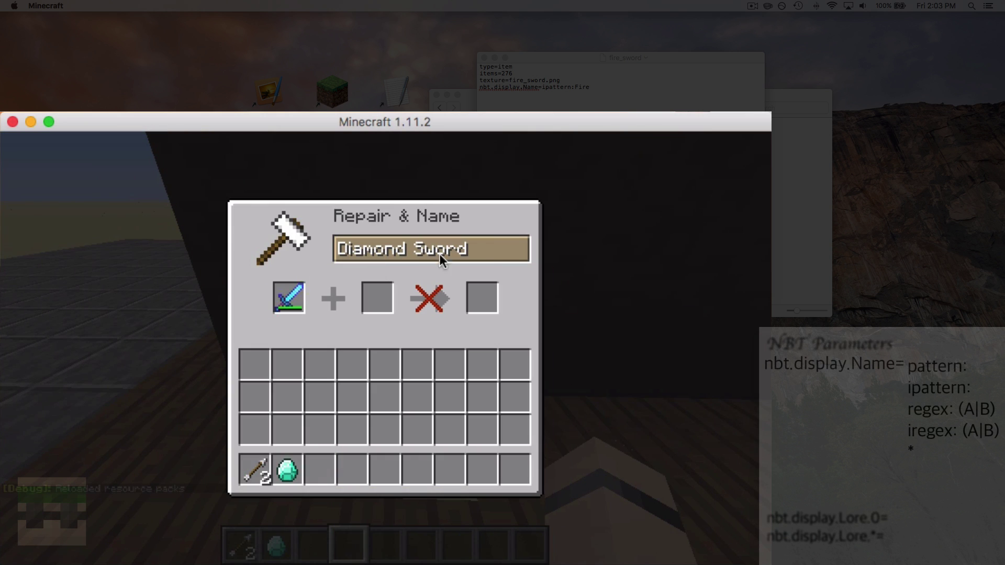
Enter the name fire to preview the case-insensitive match, and return the unrenamed sword to the third hotbar slot
key(BackSpace)
key(BackSpace)
key(BackSpace)
key(BackSpace)
key(BackSpace)
key(BackSpace)
key(BackSpace)
key(BackSpace)
key(BackSpace)
key(BackSpace)
key(BackSpace)
key(BackSpace)
text(fire)
mouse_move(485, 287)
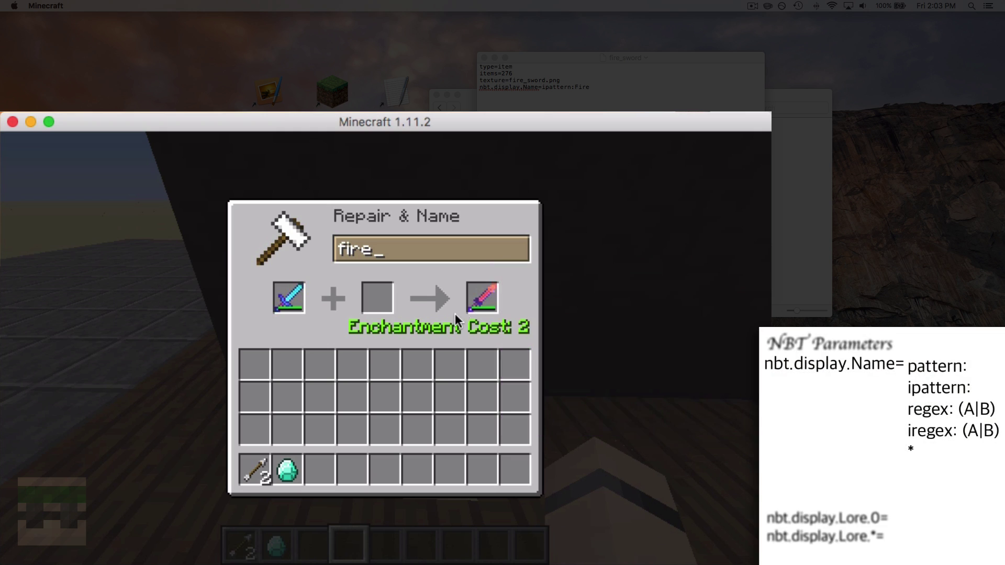
click(285, 298)
click(326, 468)
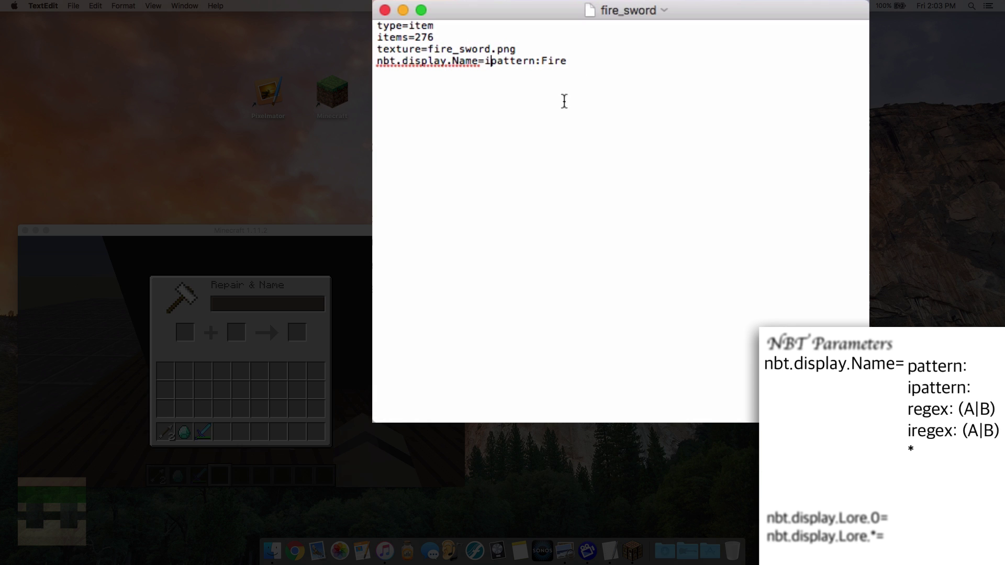
Change the nbt.display.Name value in the fire_sword document to iregex:(fire|Big Boy) and save it
click(583, 64)
key(BackSpace)
key(BackSpace)
key(BackSpace)
key(BackSpace)
key(BackSpace)
key(BackSpace)
key(BackSpace)
key(BackSpace)
key(BackSpace)
key(BackSpace)
key(BackSpace)
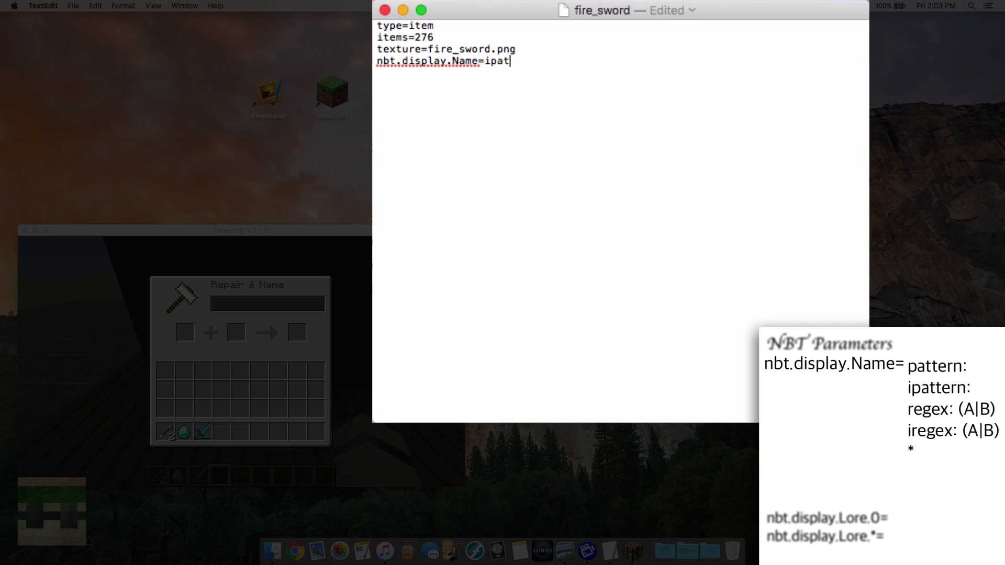
key(BackSpace)
text(regex:)
text((fire)
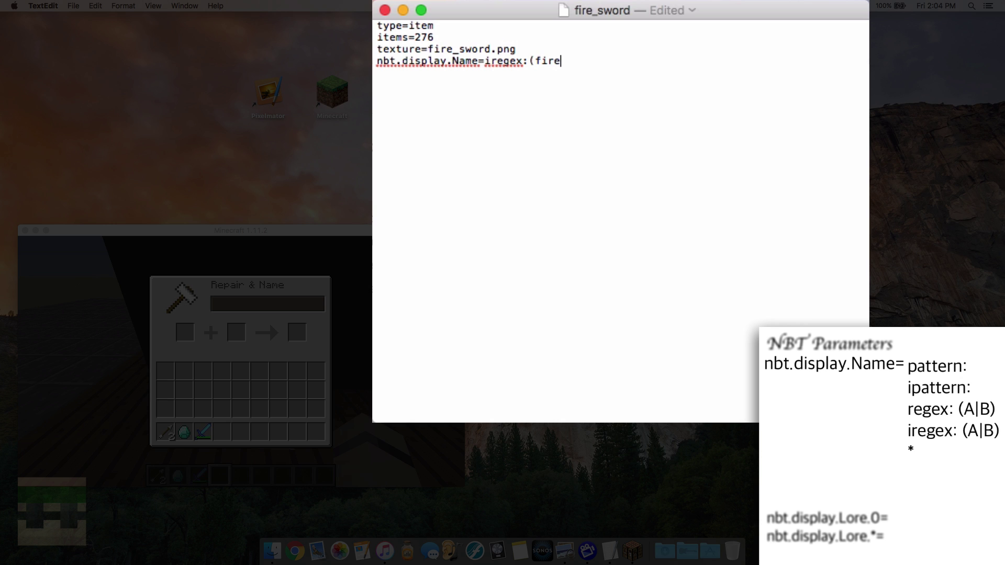
text(|)
text(Big Boy))
key(super+s)
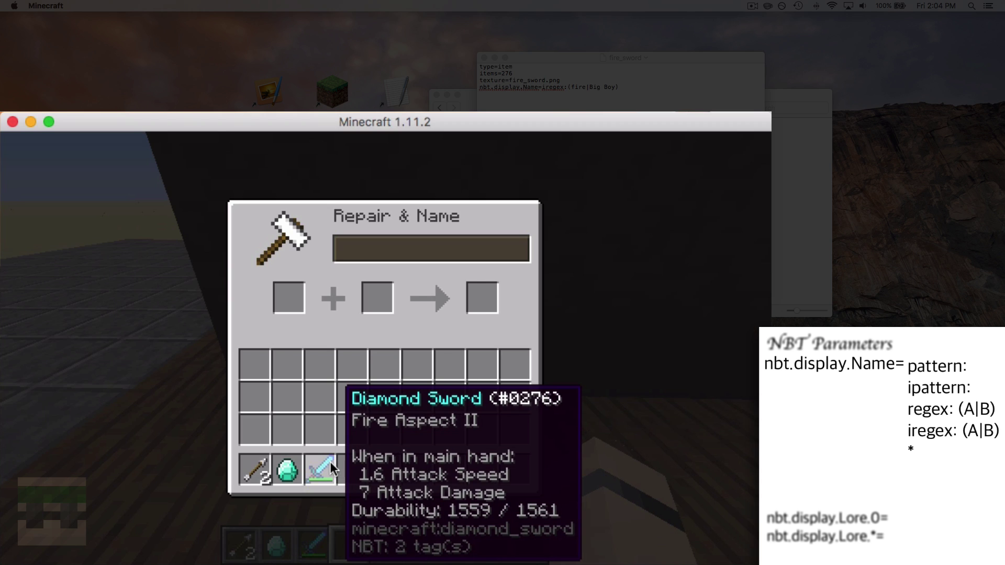
In Minecraft, leave the anvil to reload the resource packs, and put the diamond sword in the reopened anvil's first slot
key(Escape)
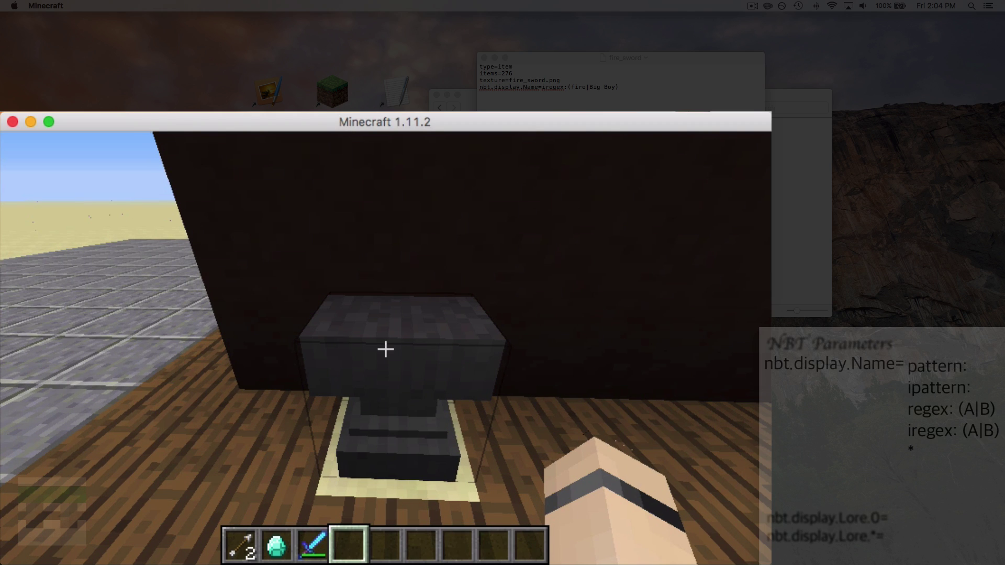
key(F3+t)
right_click(385, 349)
click(320, 470)
click(289, 297)
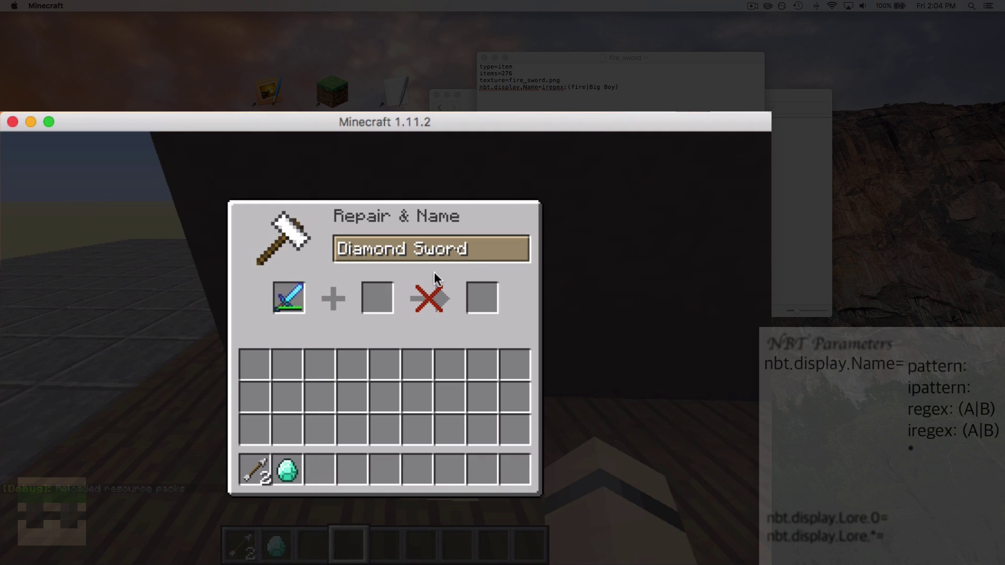
Replace the sword's name in the anvil with Fire to preview the first regex alternative
key(BackSpace)
key(BackSpace)
key(BackSpace)
key(BackSpace)
key(BackSpace)
key(BackSpace)
key(BackSpace)
key(BackSpace)
key(BackSpace)
key(BackSpace)
key(BackSpace)
key(BackSpace)
key(BackSpace)
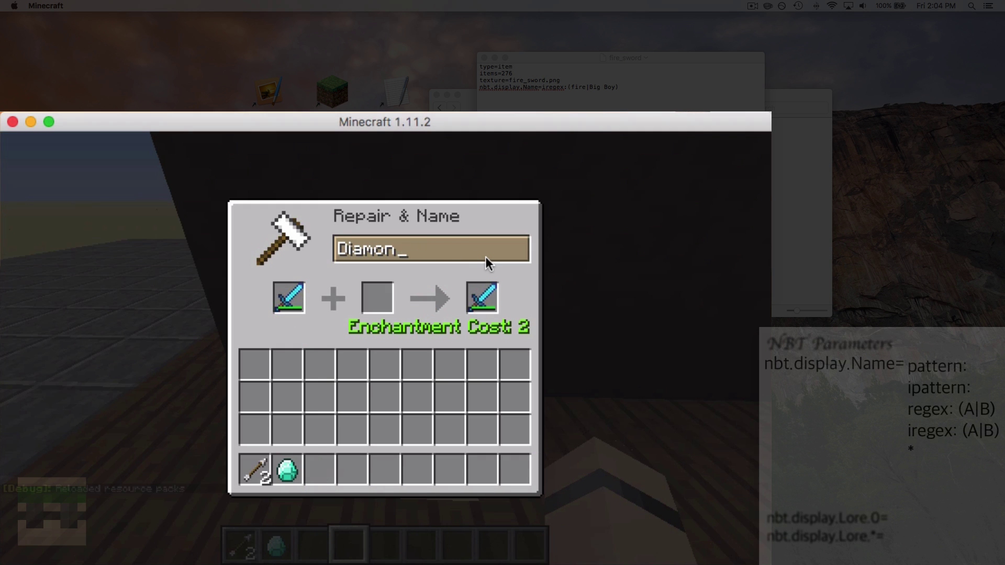
text(Fire)
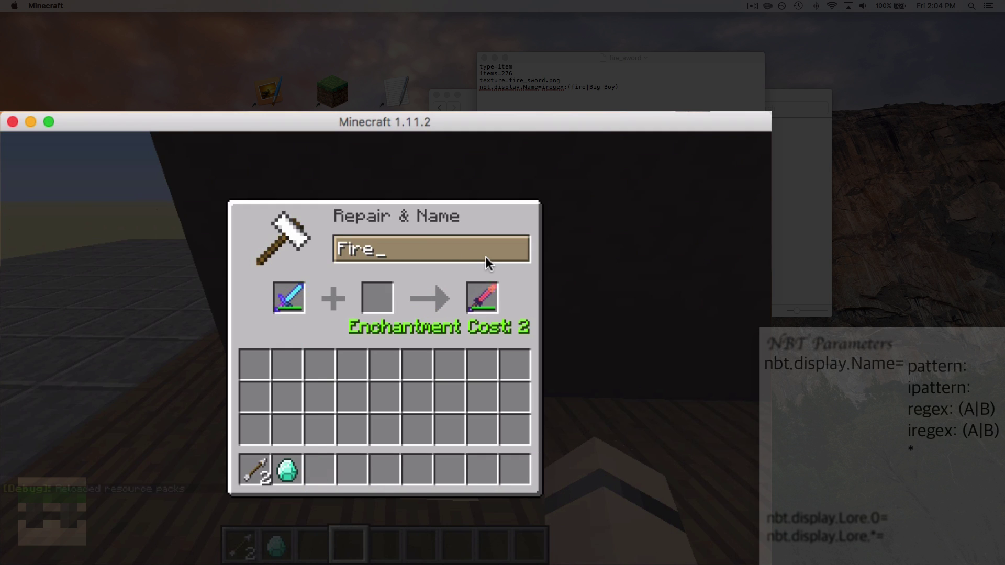
Change the name to Big Boy to preview the second alternative, and return the unrenamed sword to the third hotbar slot
key(BackSpace)
key(BackSpace)
key(BackSpace)
key(BackSpace)
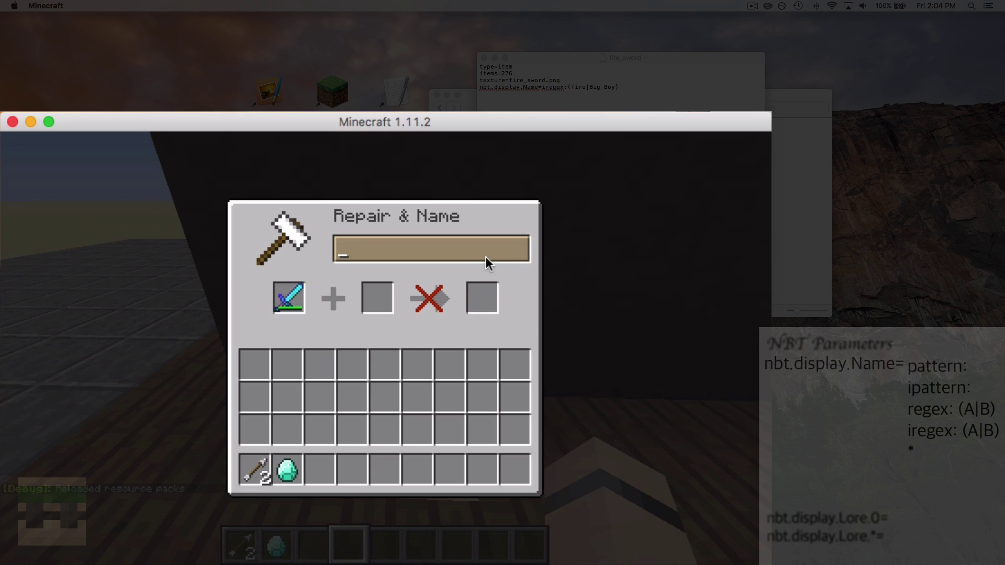
text(Big Boy)
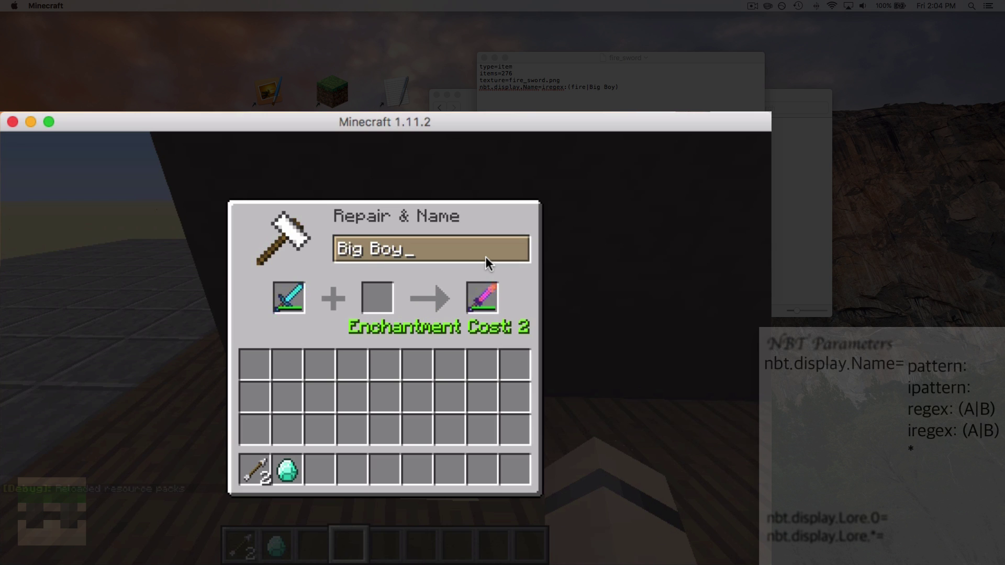
mouse_move(490, 297)
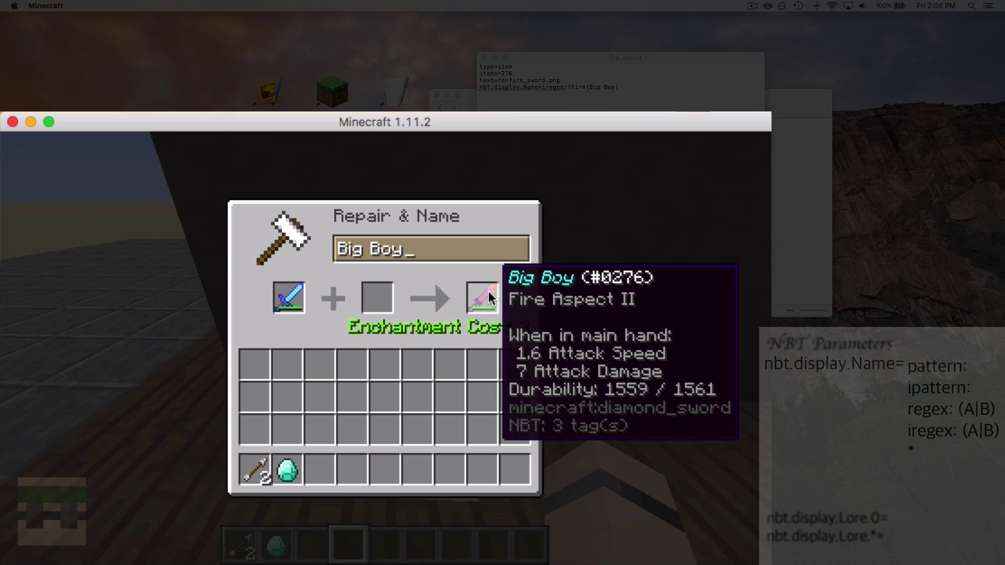
click(301, 297)
click(321, 479)
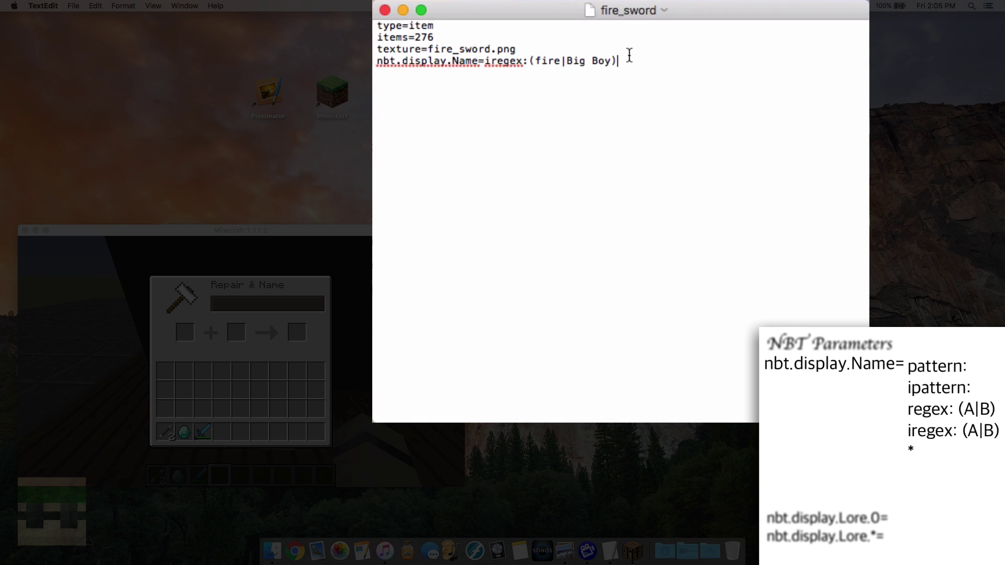
Change the nbt.display.Name value in the fire_sword document to ipattern:Flaming Sword of * and save it
key(BackSpace)
key(BackSpace)
key(BackSpace)
key(BackSpace)
key(BackSpace)
key(BackSpace)
key(BackSpace)
key(BackSpace)
key(BackSpace)
key(BackSpace)
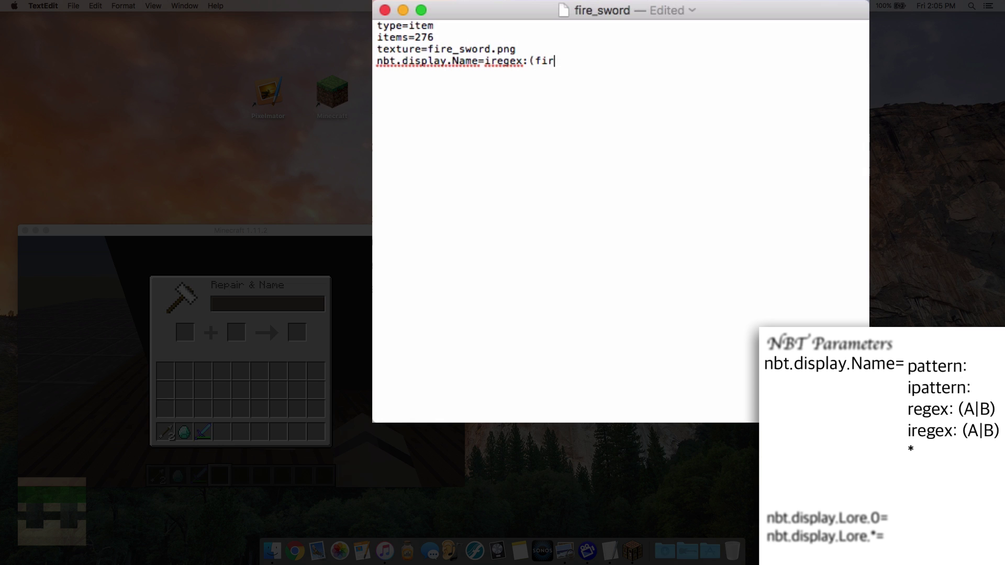
key(BackSpace)
key(BackSpace)
key(BackSpace)
key(BackSpace)
key(BackSpace)
key(BackSpace)
key(BackSpace)
key(BackSpace)
key(BackSpace)
key(BackSpace)
text(pattern: Flaming S)
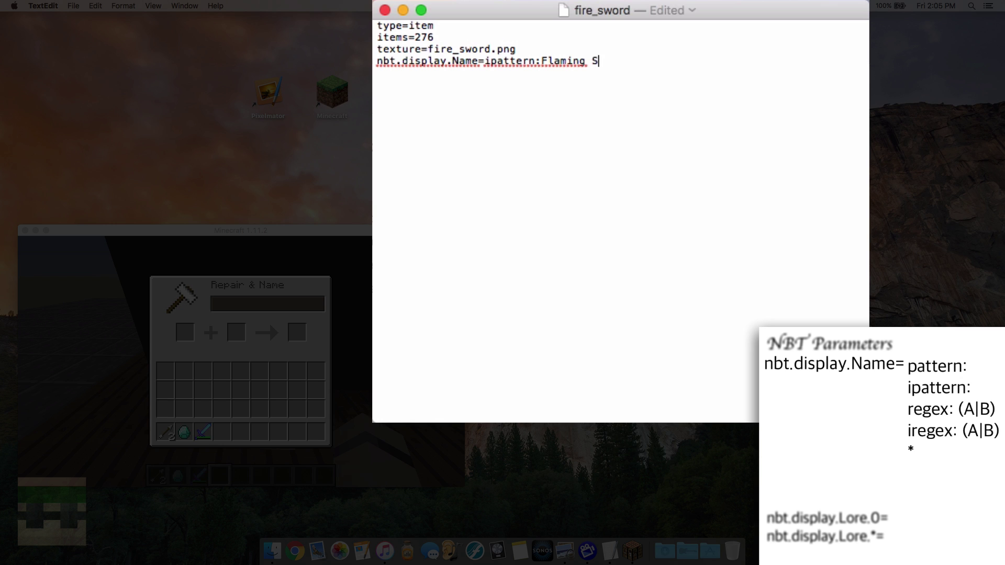
text(word of *)
key(super+s)
Switch to Minecraft, leave the anvil to reload the resource packs, and place the sword in the anvil's first slot again
click(341, 307)
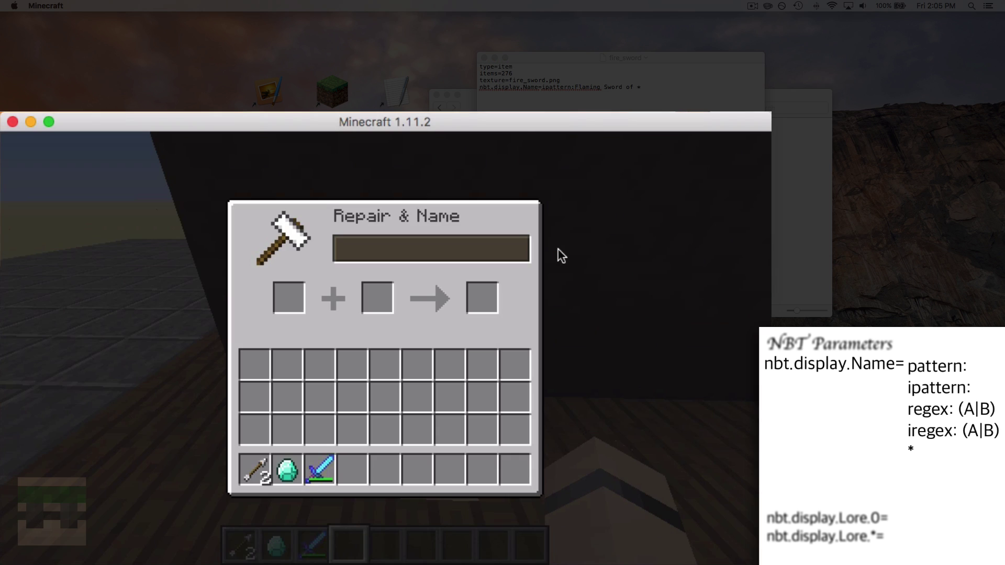
key(Escape)
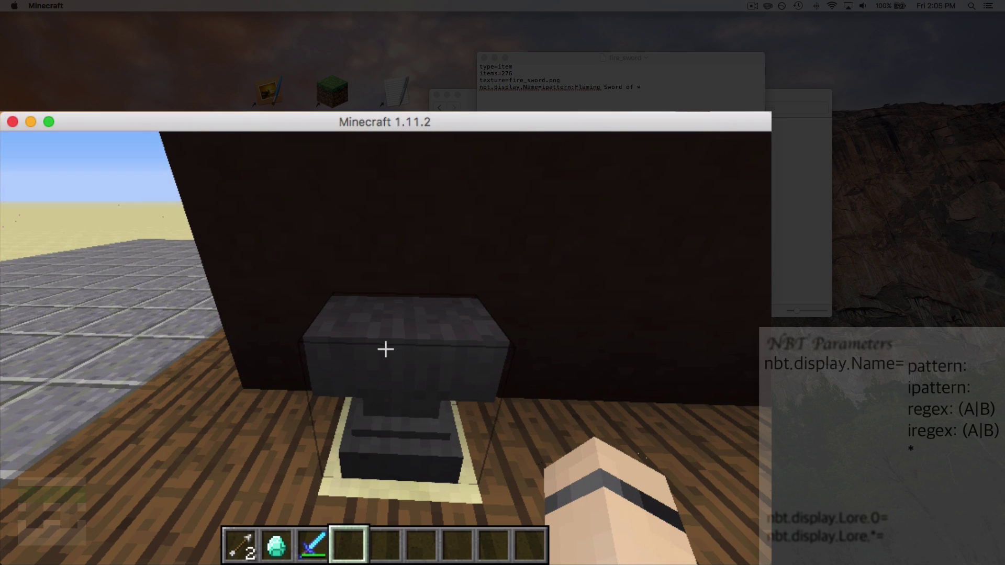
right_click(385, 349)
click(314, 469)
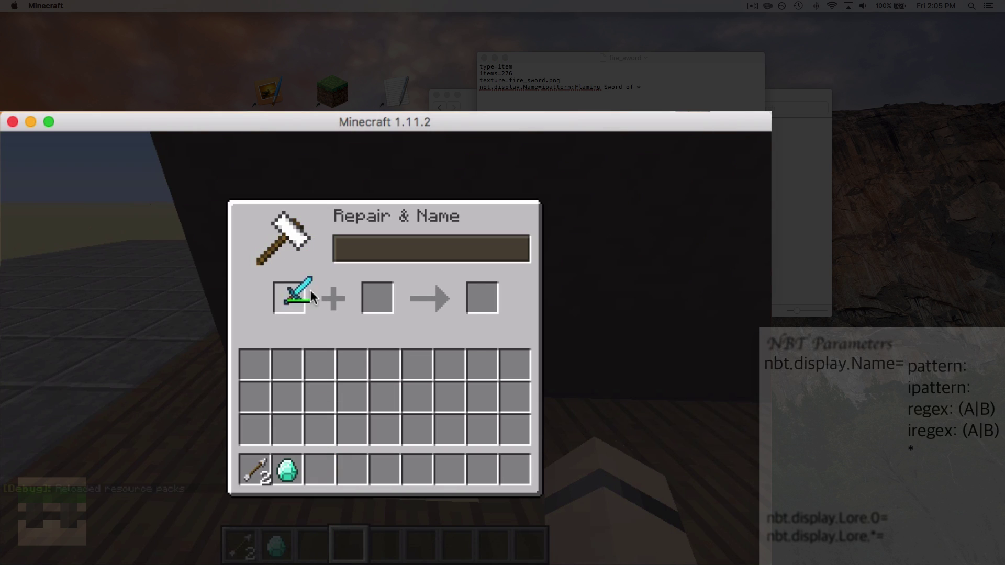
click(293, 298)
Replace the sword's name in the anvil with Flaming Sword of Doom to test the wildcard pattern
key(BackSpace)
key(BackSpace)
key(BackSpace)
key(BackSpace)
key(BackSpace)
key(BackSpace)
key(BackSpace)
key(BackSpace)
key(BackSpace)
key(BackSpace)
key(BackSpace)
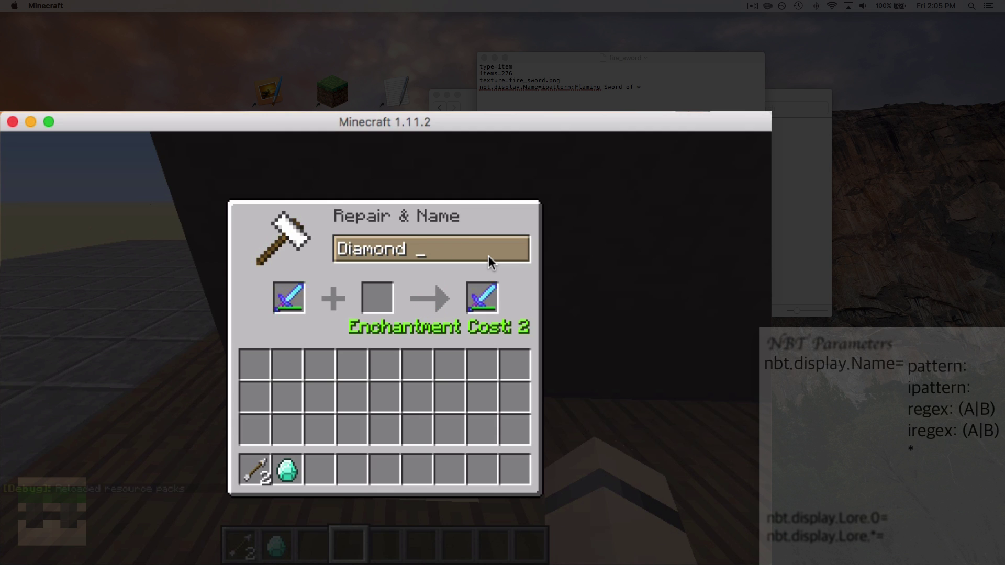
key(BackSpace)
key(BackSpace)
text(Flamin)
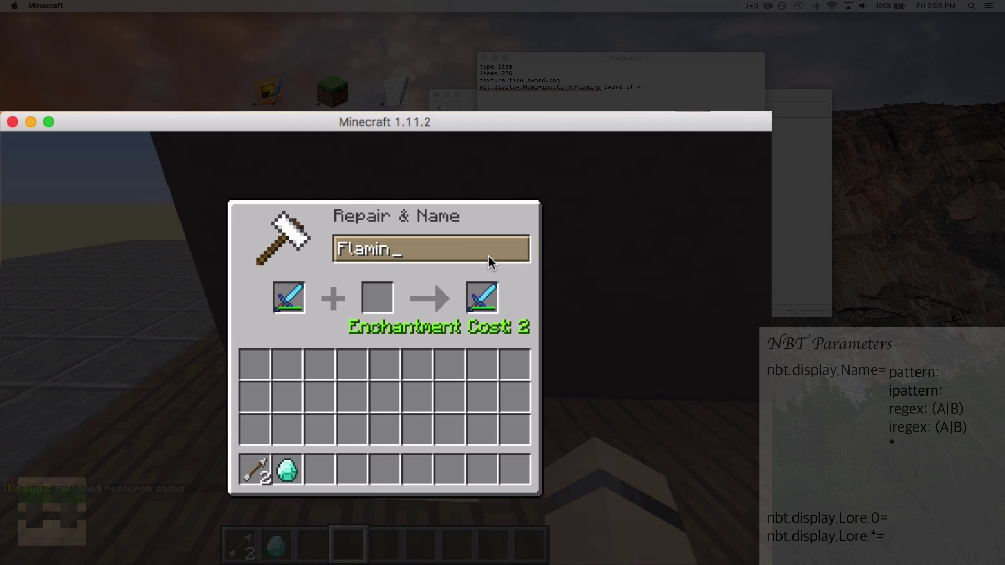
text(g Sword of)
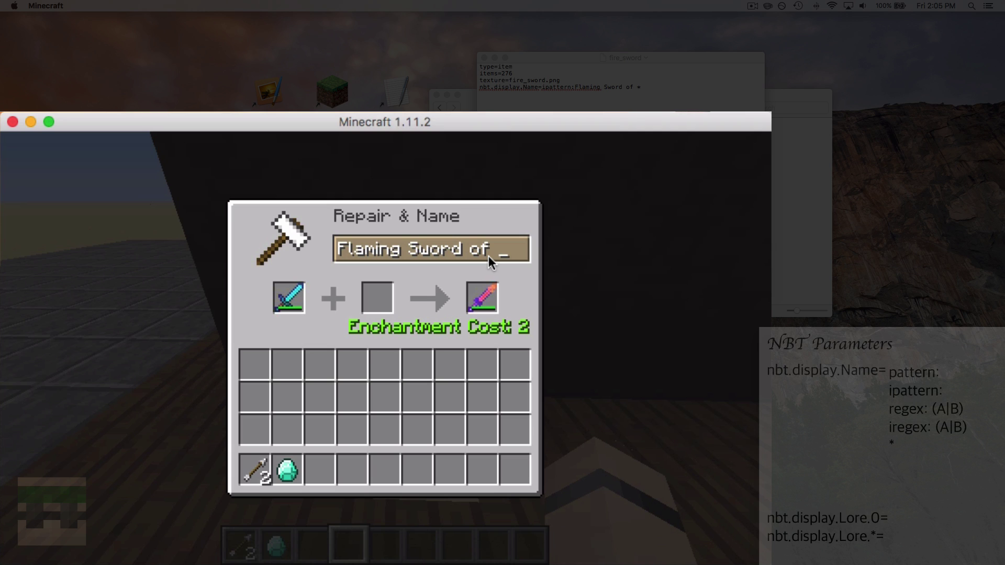
text(Doom)
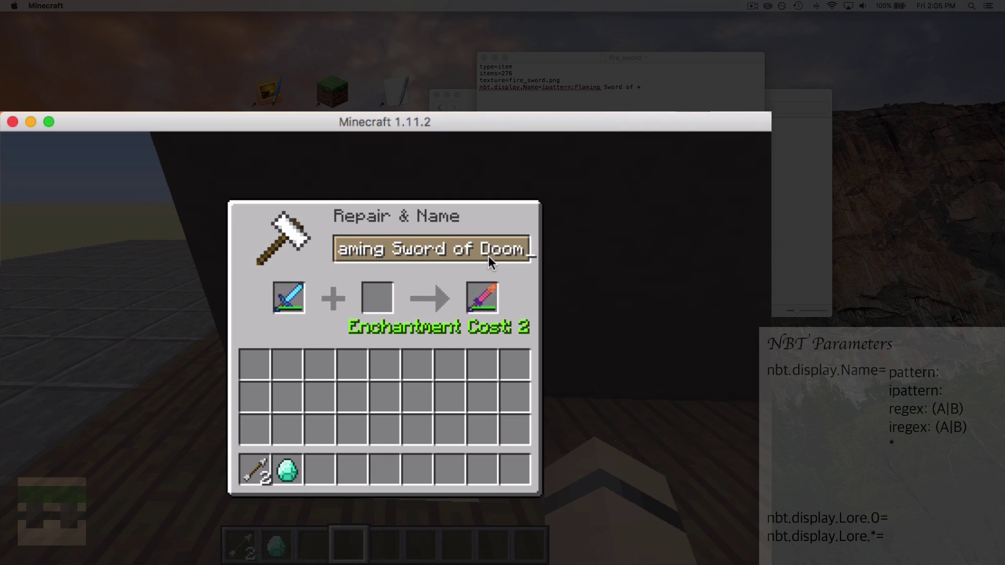
Try Happiness as the name's ending in place of Doom, and remove that word from the name again
key(BackSpace)
key(BackSpace)
key(BackSpace)
text(Fu)
key(BackSpace)
key(BackSpace)
text(Happiness)
key(BackSpace)
key(BackSpace)
key(BackSpace)
key(BackSpace)
key(BackSpace)
key(BackSpace)
key(BackSpace)
key(BackSpace)
key(BackSpace)
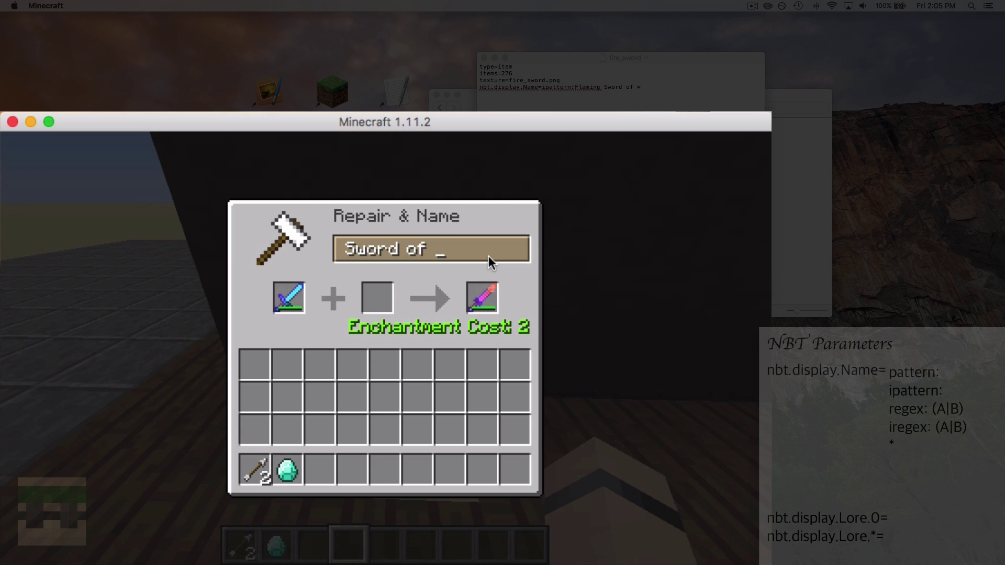
End the name with Doom, move the renamed sword to the third hotbar slot, and leave the anvil
text(Doom)
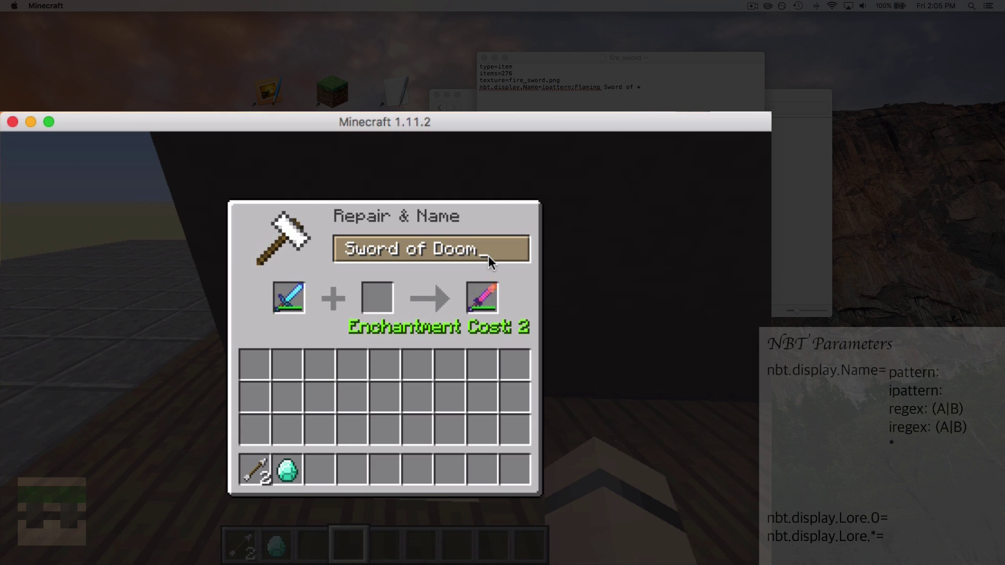
click(481, 296)
click(322, 468)
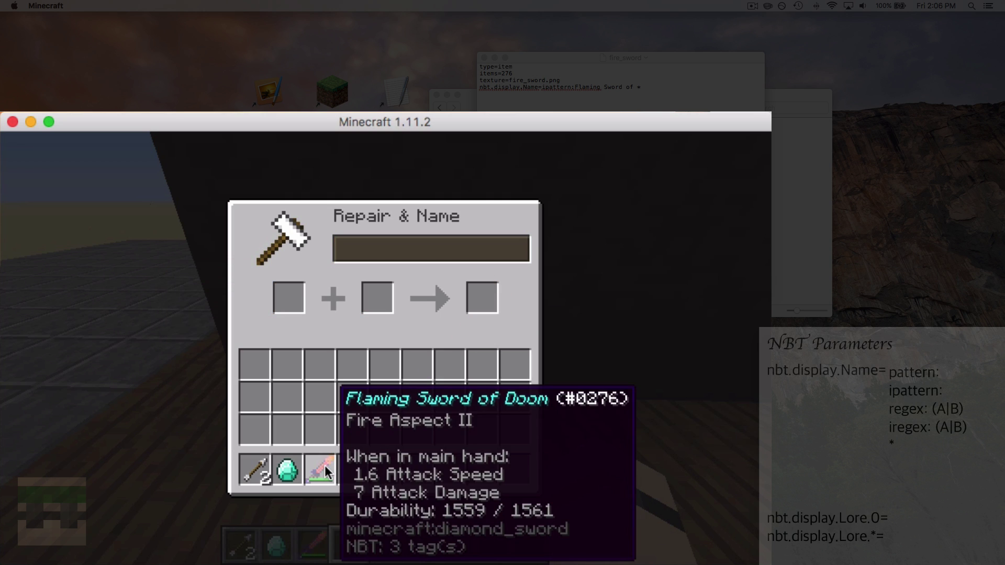
key(Escape)
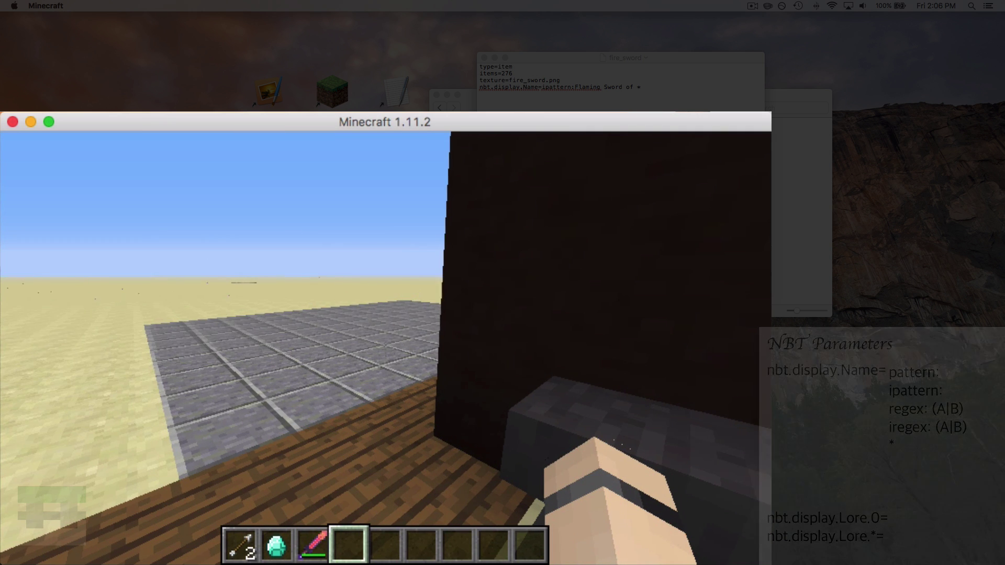